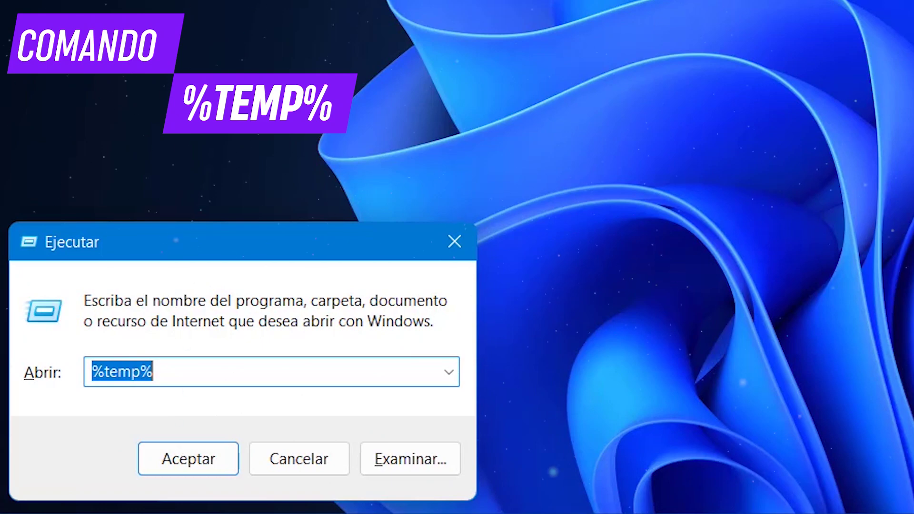
# - Open the %temp% folder and delete all its contents, continuing with administrator permission and skipping all items that are in use
pyautogui.press('Return')
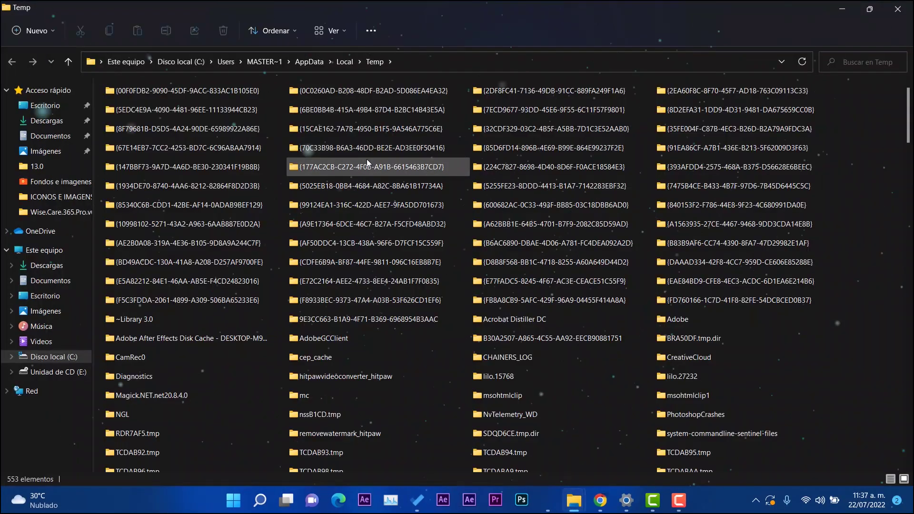
pyautogui.hotkey('ctrl', 'a')
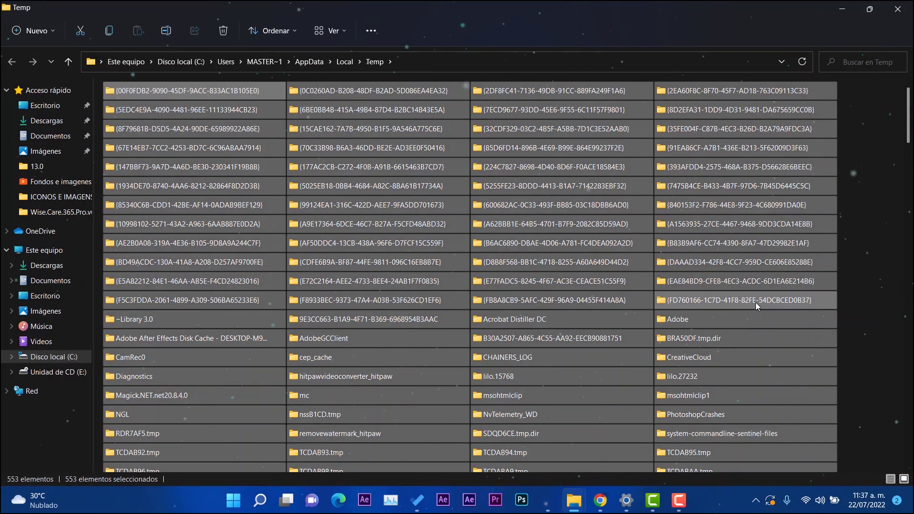
pyautogui.press('Delete')
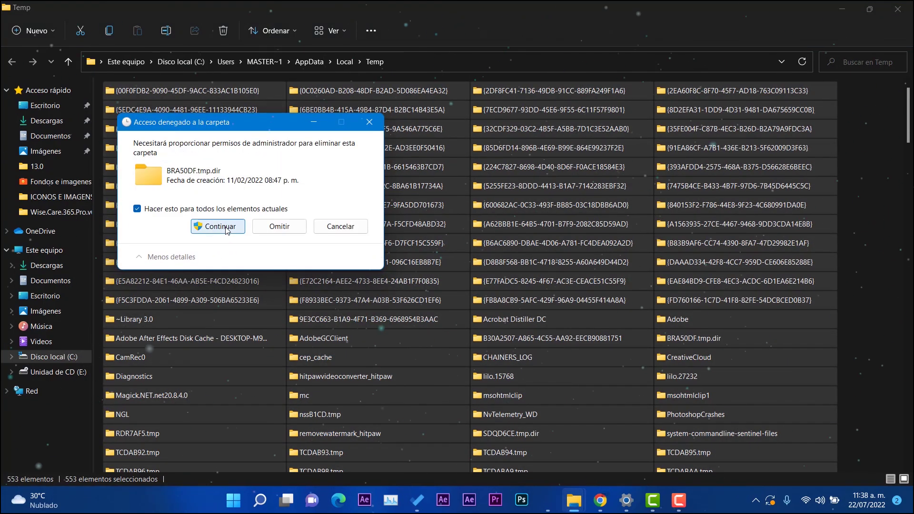
pyautogui.click(220, 226)
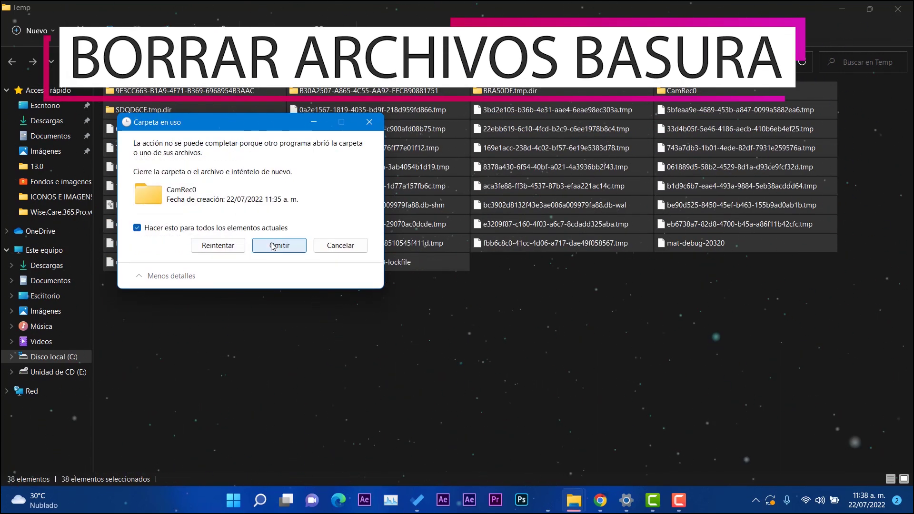
pyautogui.click(273, 246)
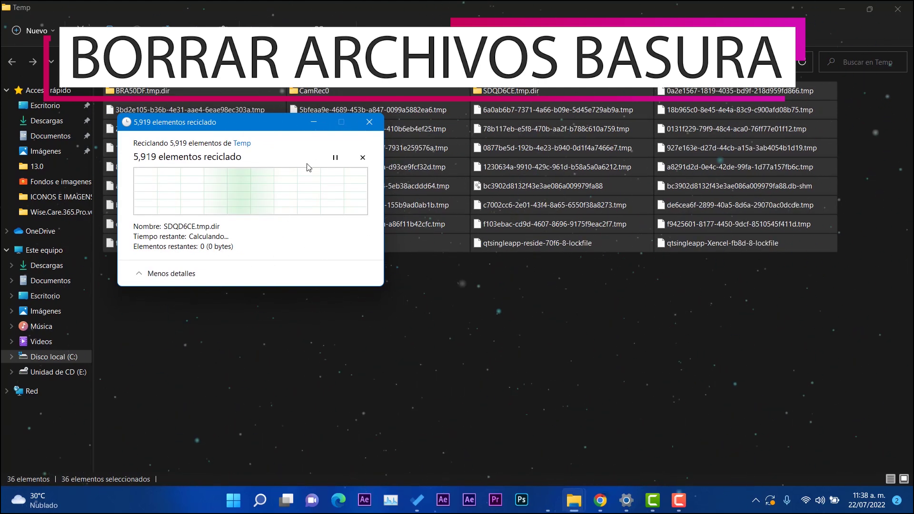
pyautogui.click(370, 123)
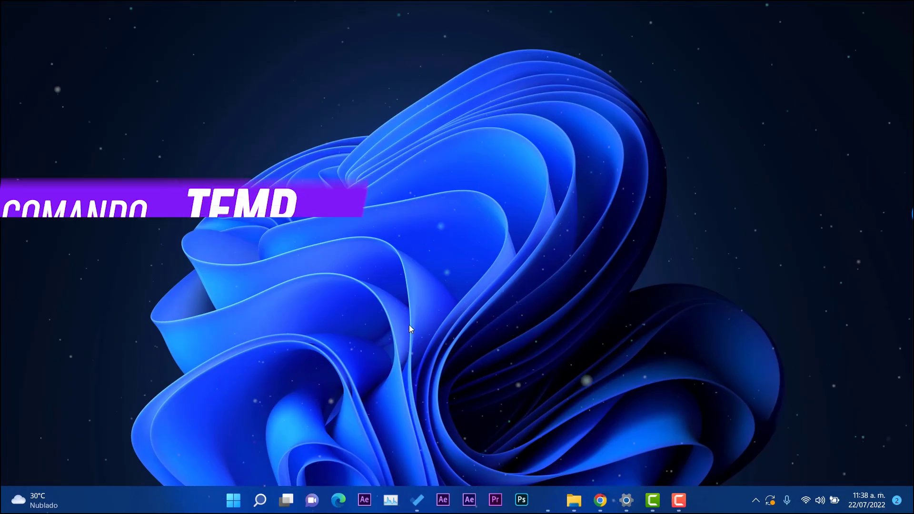
# - Run the temp command to open the Windows Temp folder, granting access to it
pyautogui.press('super+r')
pyautogui.write('%temp')
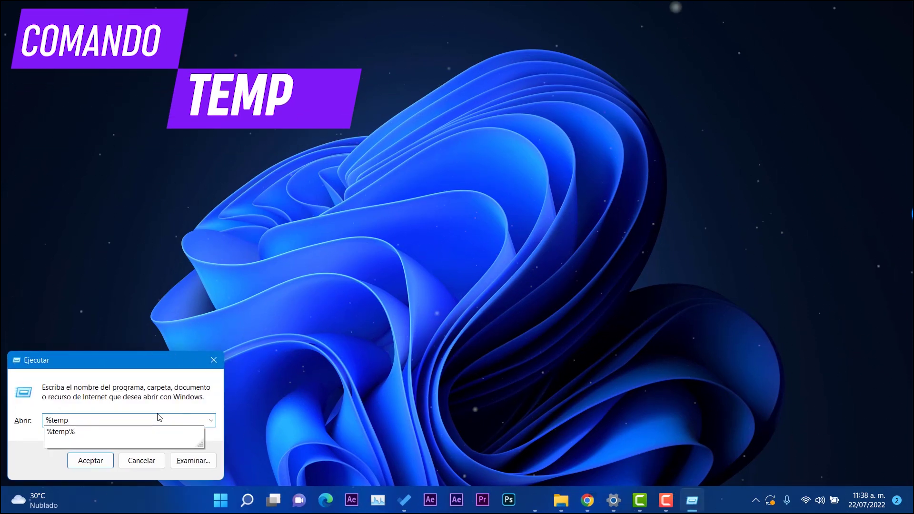
pyautogui.press('BackSpace')
pyautogui.press('Return')
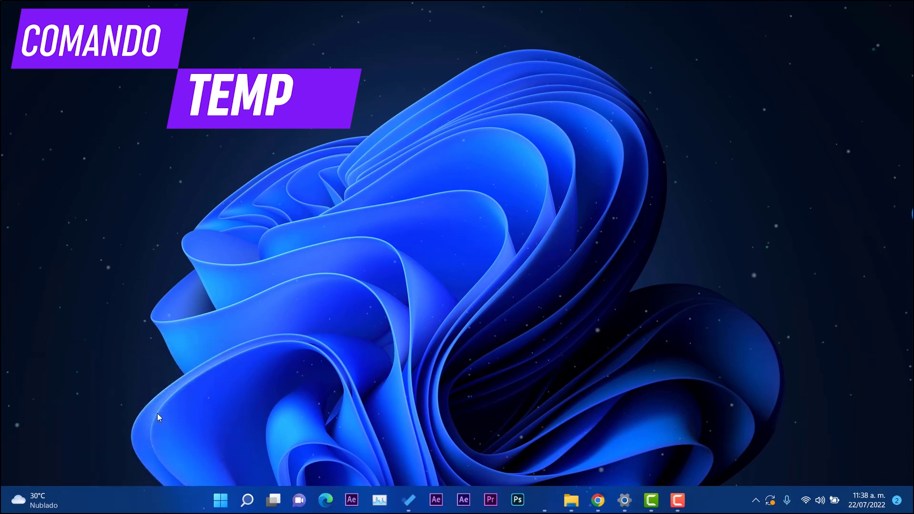
pyautogui.click(469, 269)
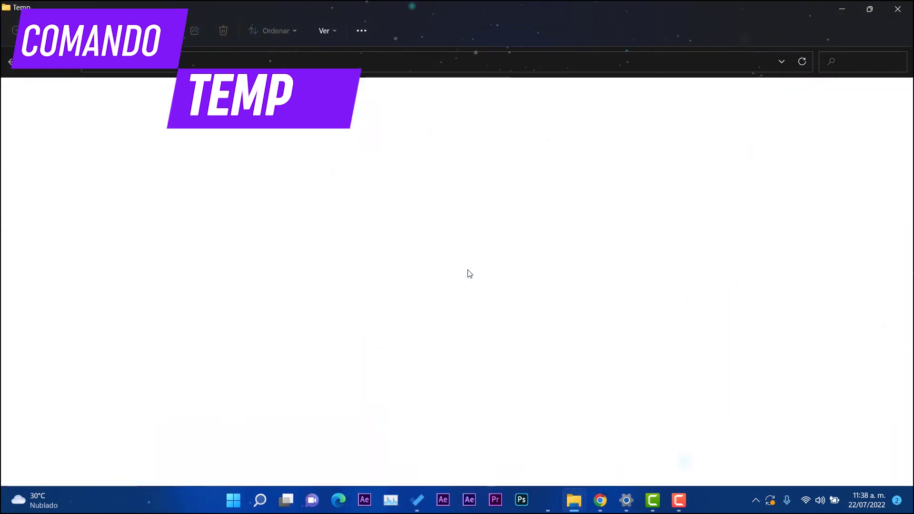
# - Delete all items in the Windows Temp folder, skipping the in-use CreativeCloud folder and cancelling at the adobegc file, and close the folder
pyautogui.hotkey('ctrl', 'a')
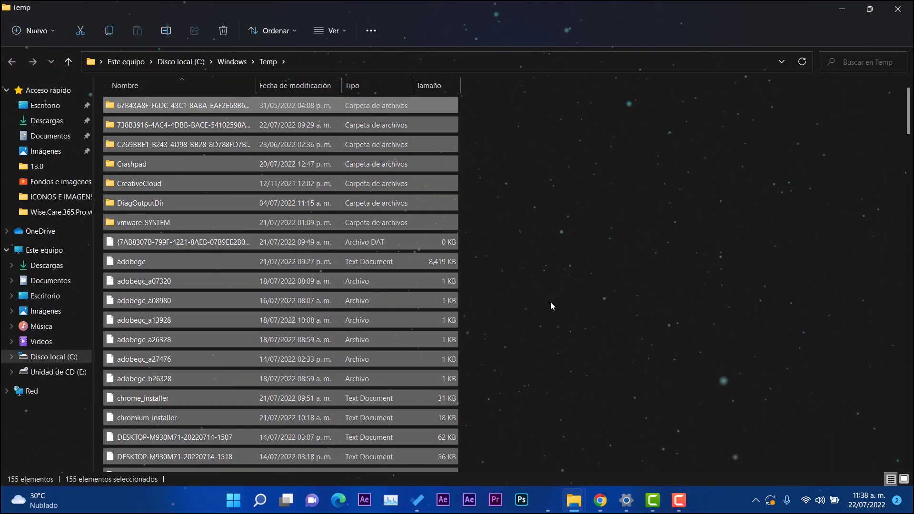
pyautogui.press('Delete')
pyautogui.click(424, 324)
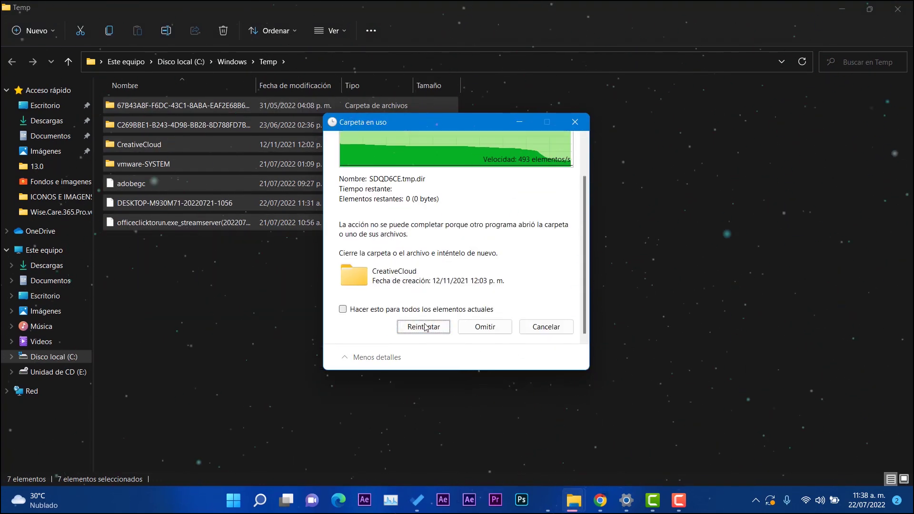
pyautogui.click(434, 327)
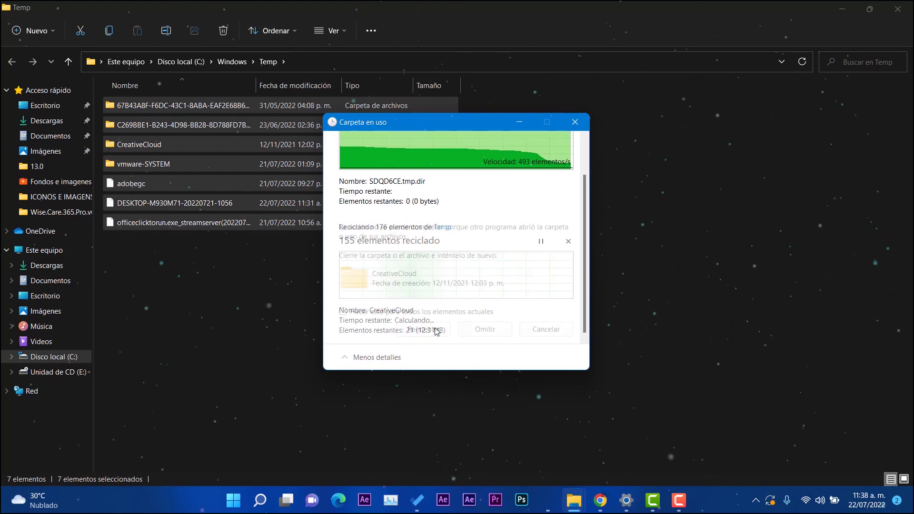
pyautogui.click(434, 328)
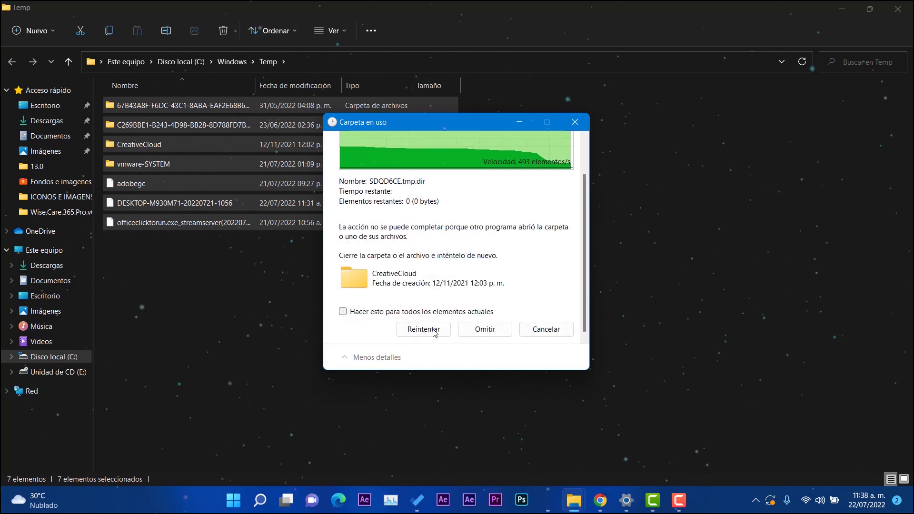
pyautogui.click(486, 328)
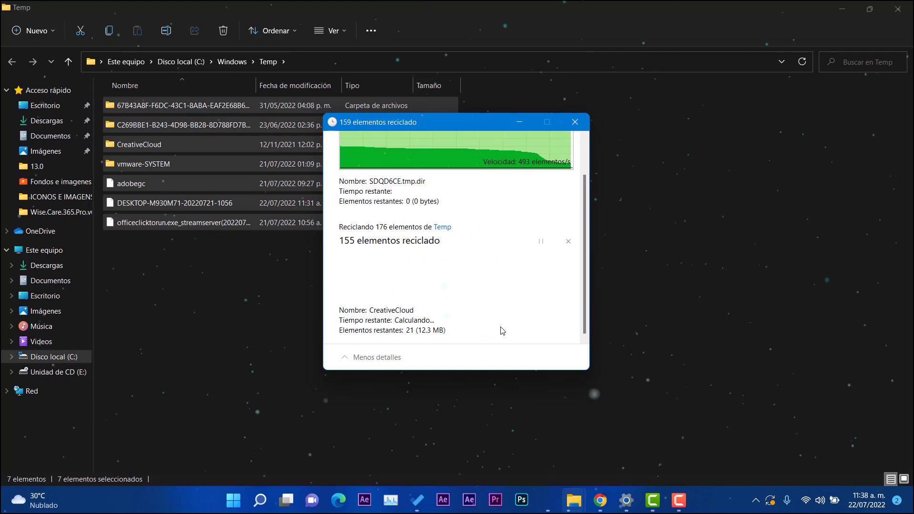
pyautogui.click(551, 327)
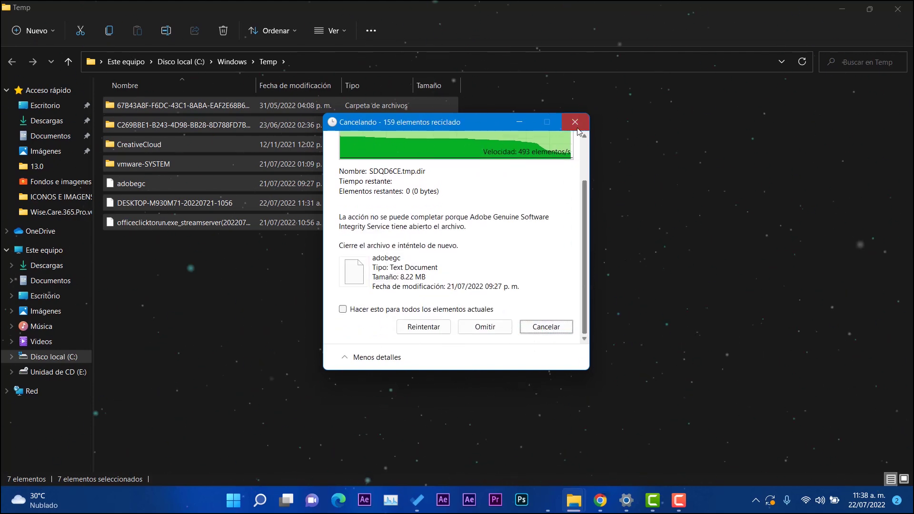
pyautogui.click(896, 9)
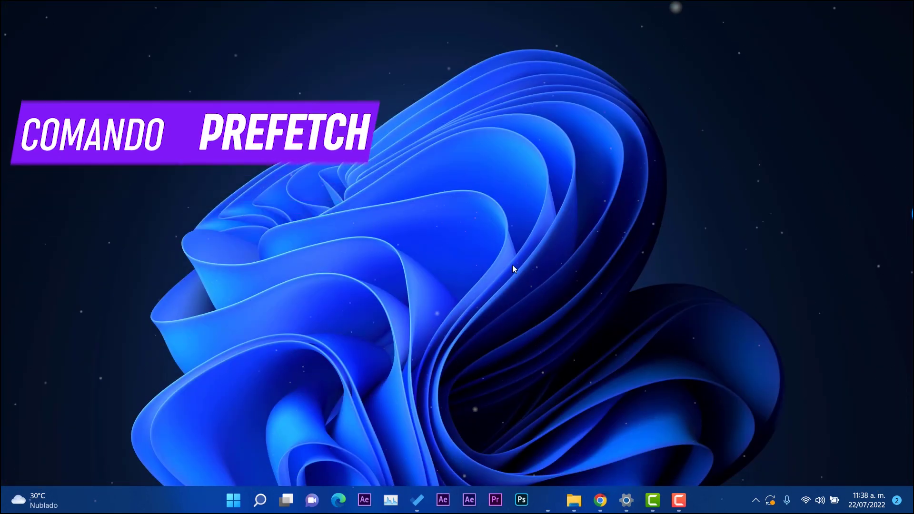
# - Run the prefetch command to open the Windows Prefetch folder, granting access to it
pyautogui.press('super+r')
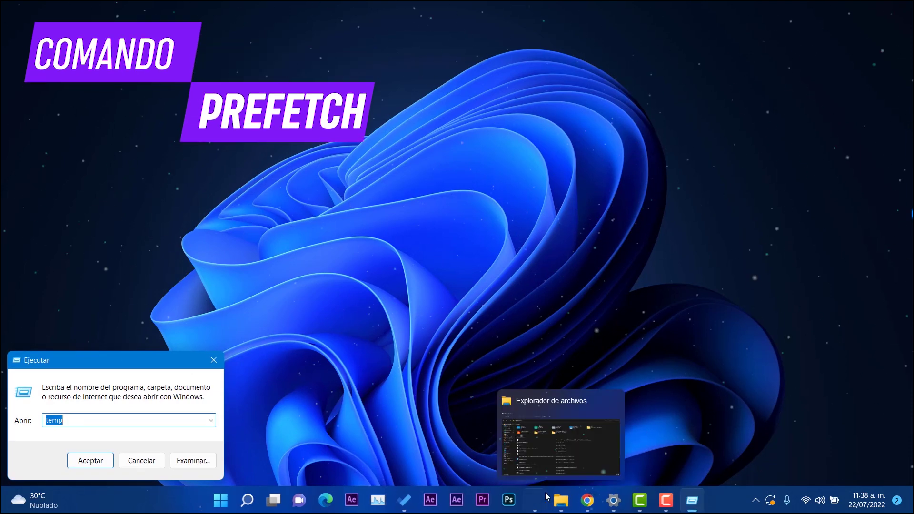
pyautogui.click(90, 460)
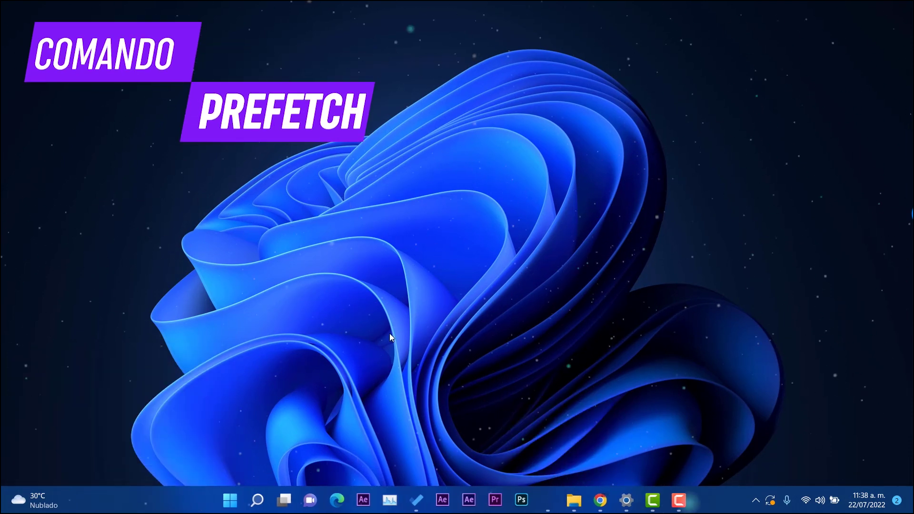
pyautogui.click(470, 268)
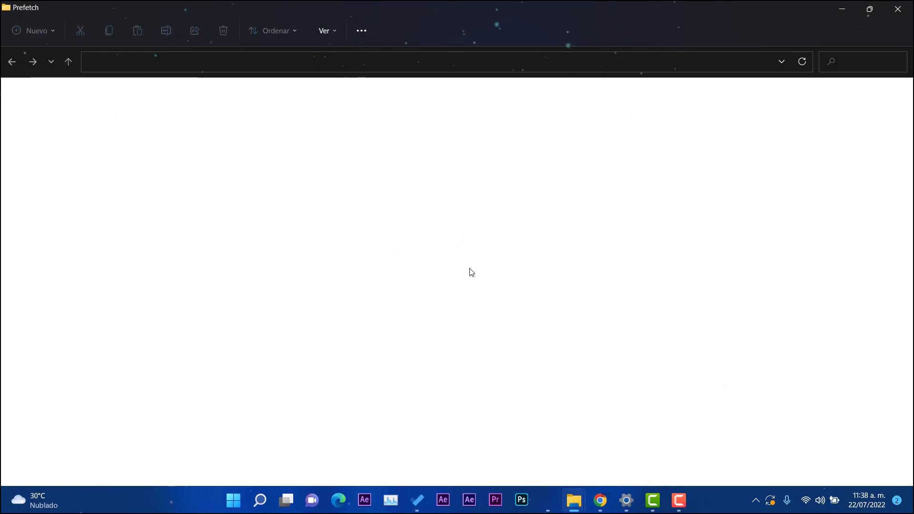
# - Delete all files in the Prefetch folder, skipping the in-use PfPre_03b61a08.mkd file, and close the folder
pyautogui.hotkey('ctrl', 'a')
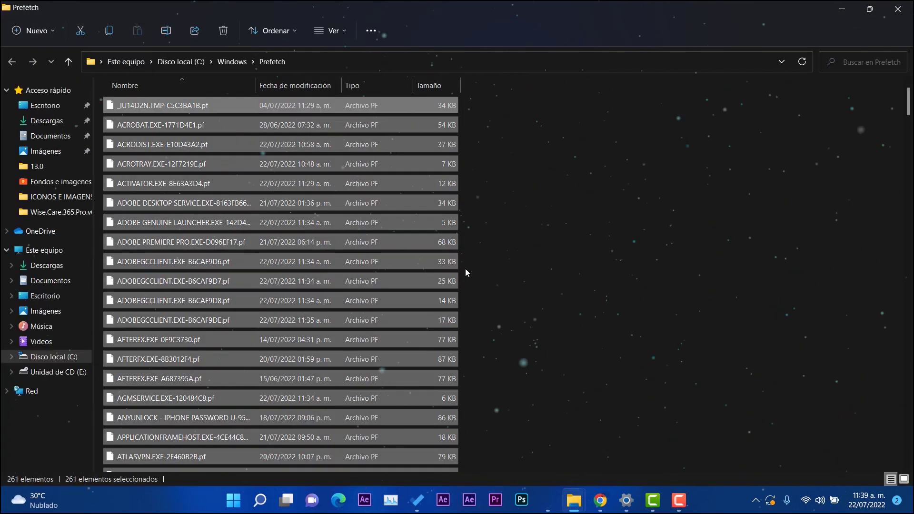
pyautogui.press('Delete')
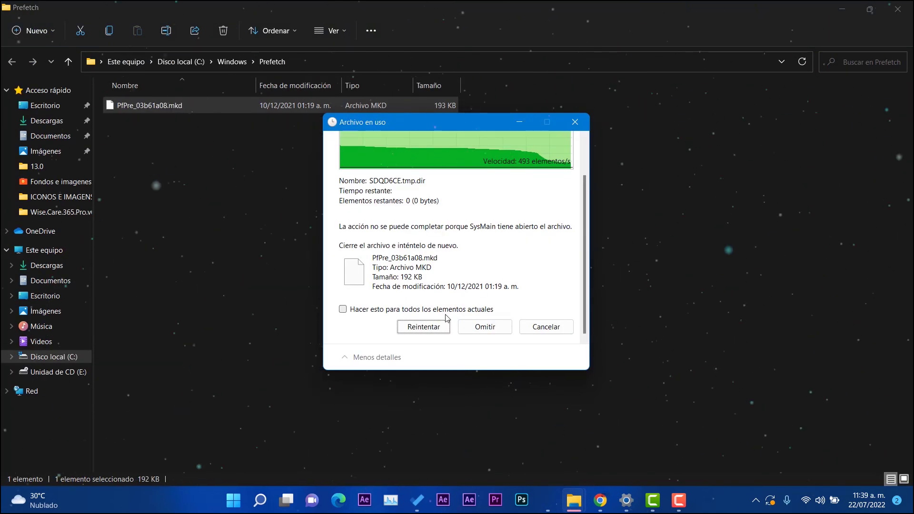
pyautogui.click(484, 327)
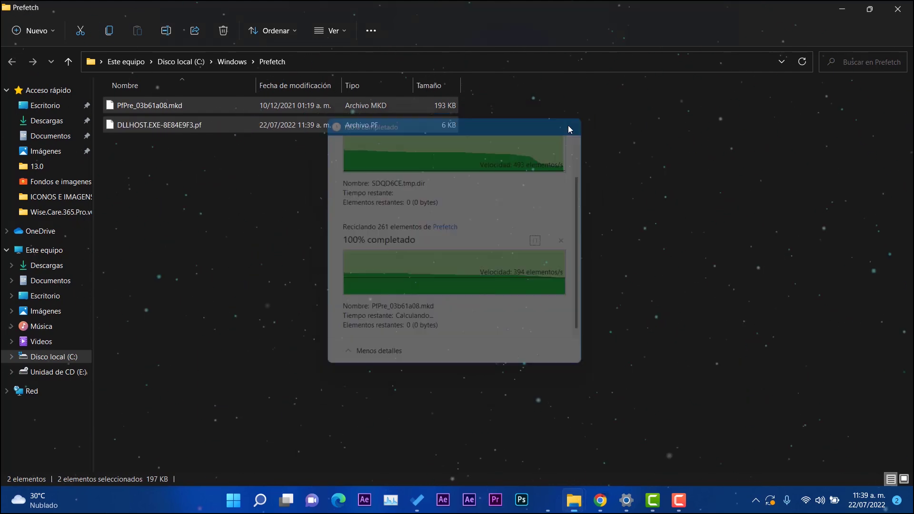
pyautogui.click(566, 227)
pyautogui.click(895, 11)
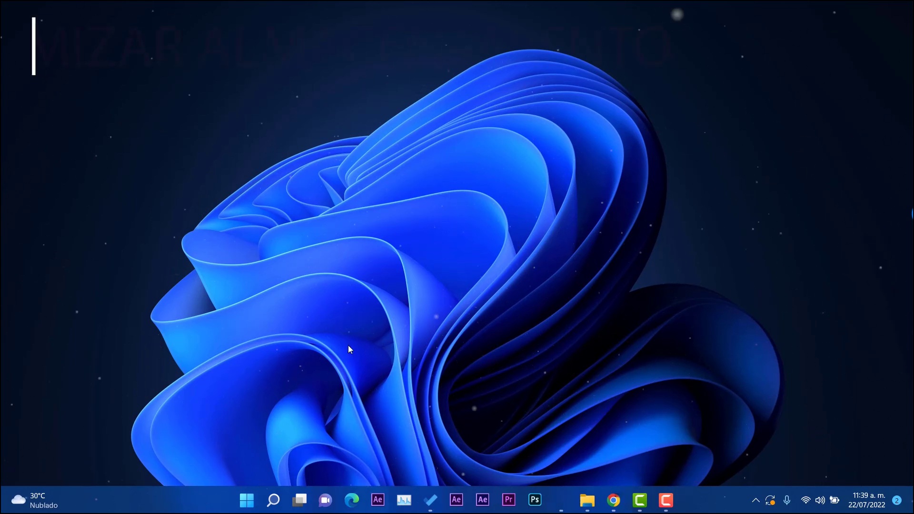
# - Open the Windows settings and go to the Sistema de archivos permissions under Privacidad y seguridad
pyautogui.click(250, 499)
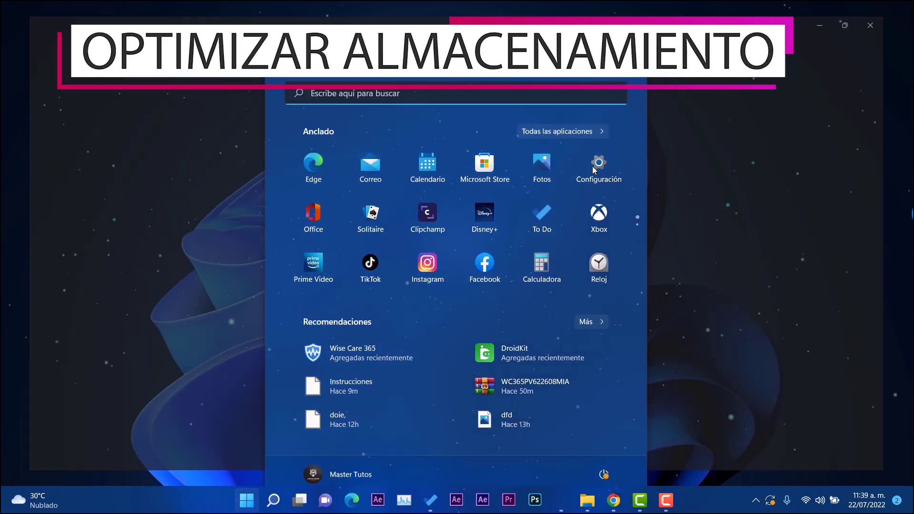
pyautogui.click(593, 171)
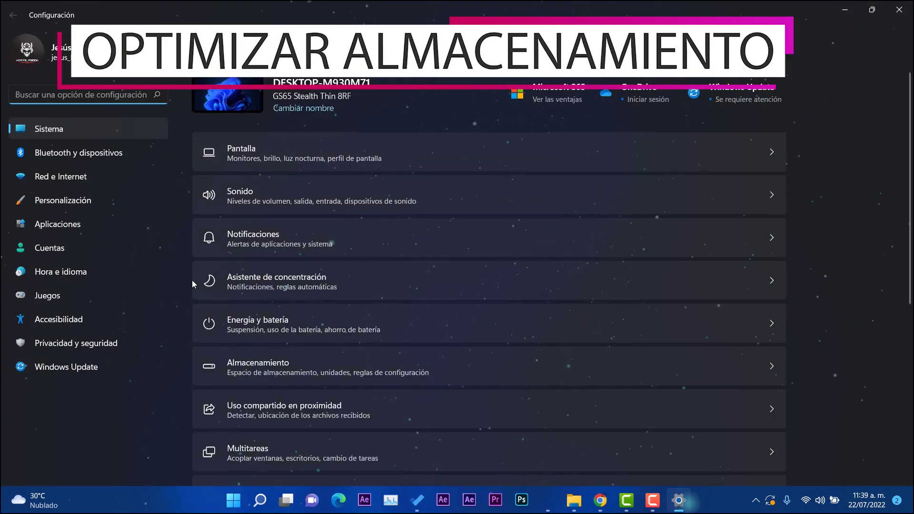
pyautogui.click(102, 343)
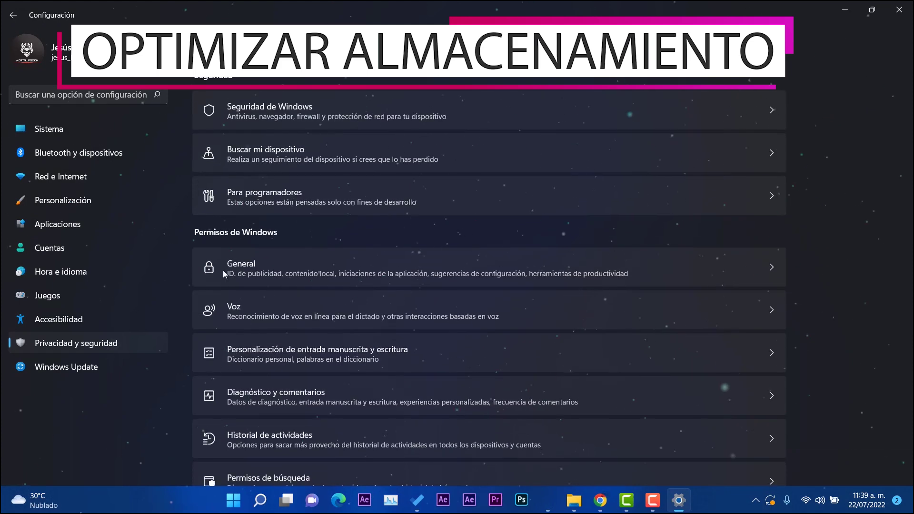
pyautogui.scroll(-8, 428, 205)
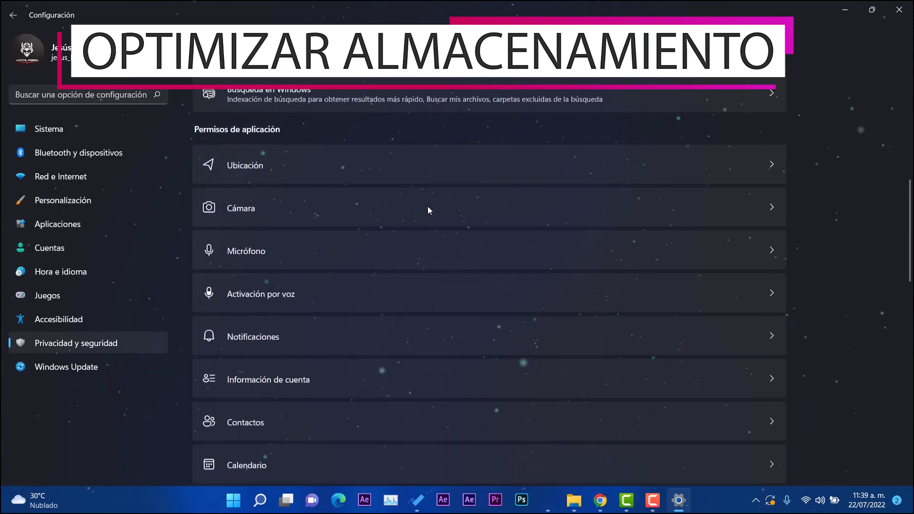
pyautogui.scroll(-10, 307, 153)
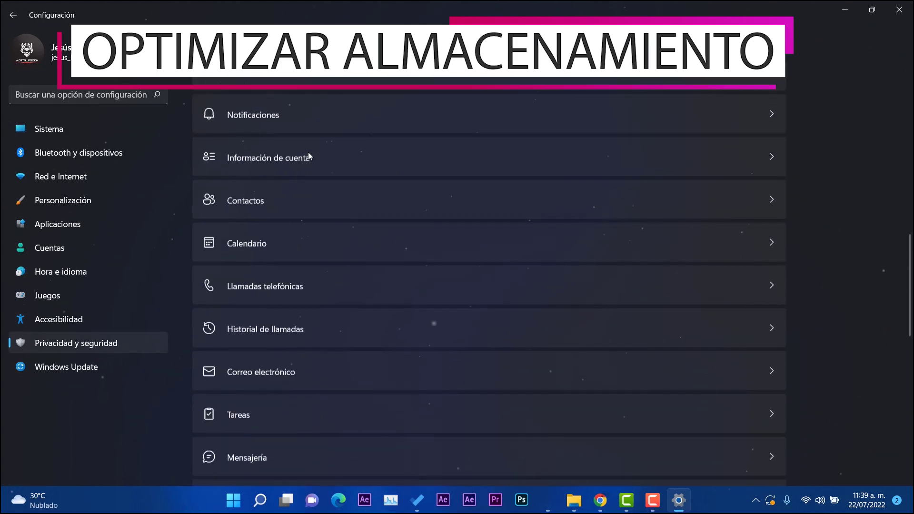
pyautogui.scroll(-5, 329, 191)
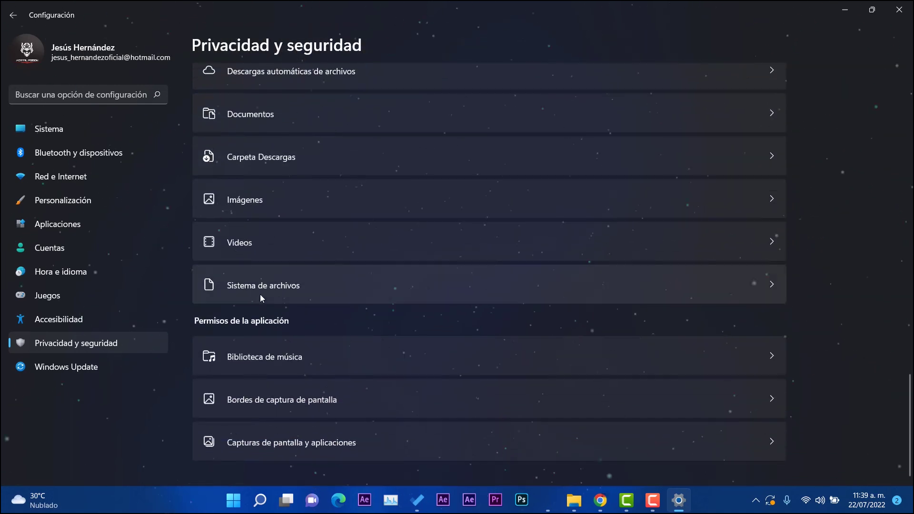
pyautogui.click(339, 291)
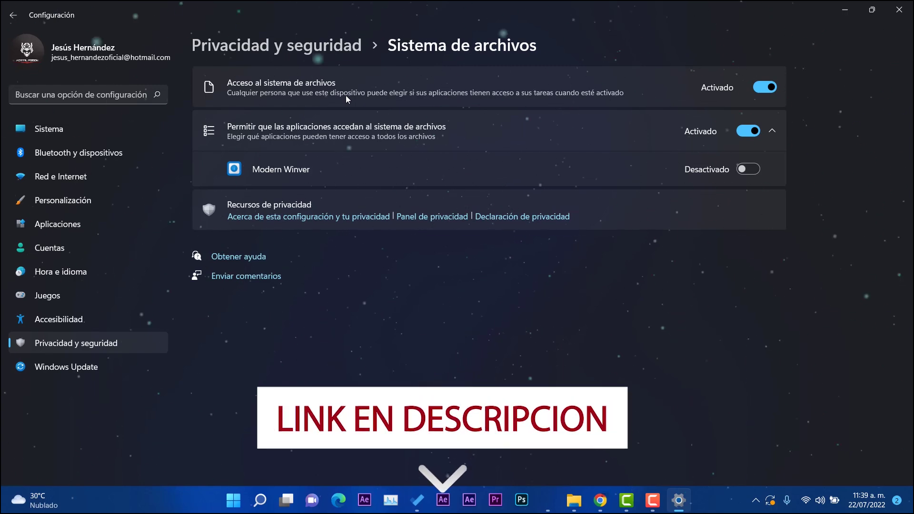
# - Check the free space on Disco local (C:) in File Explorer and return to the settings
pyautogui.press('super+e')
pyautogui.click(44, 249)
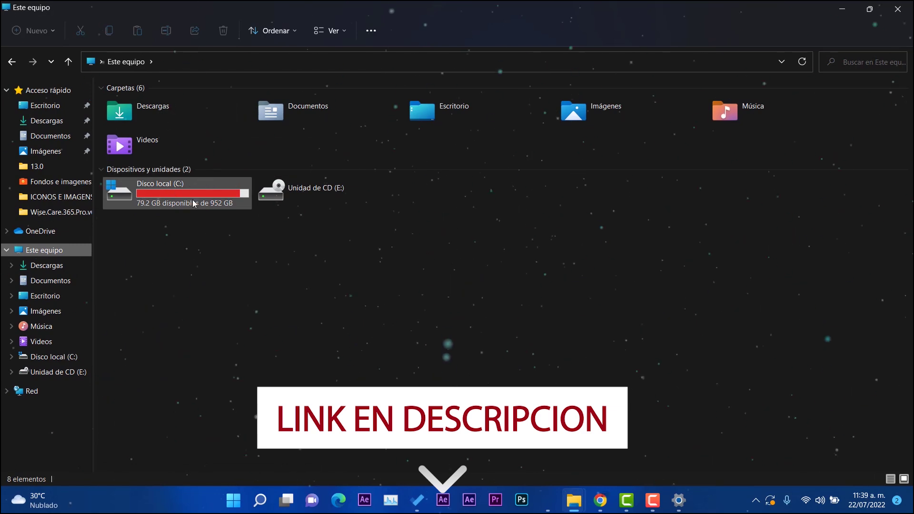
pyautogui.click(842, 9)
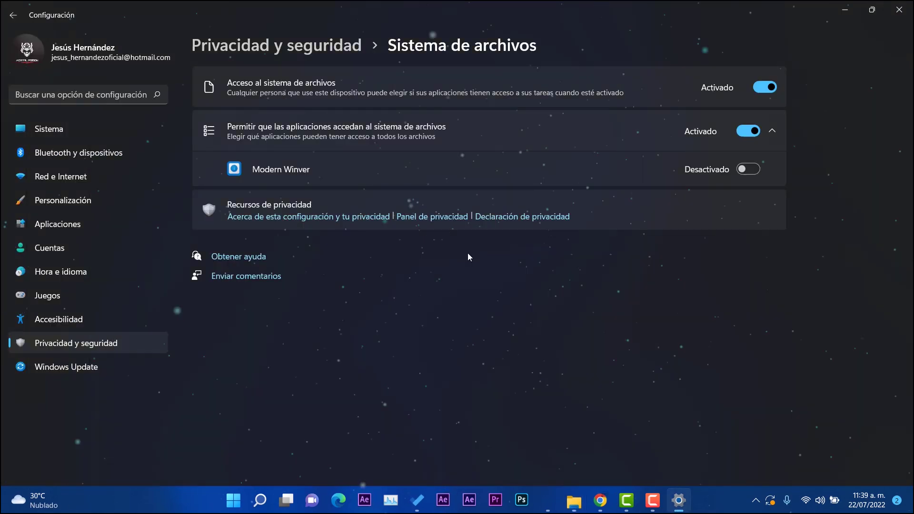
# - Turn off Acceso al sistema de archivos and return to the Privacidad y seguridad page
pyautogui.click(764, 88)
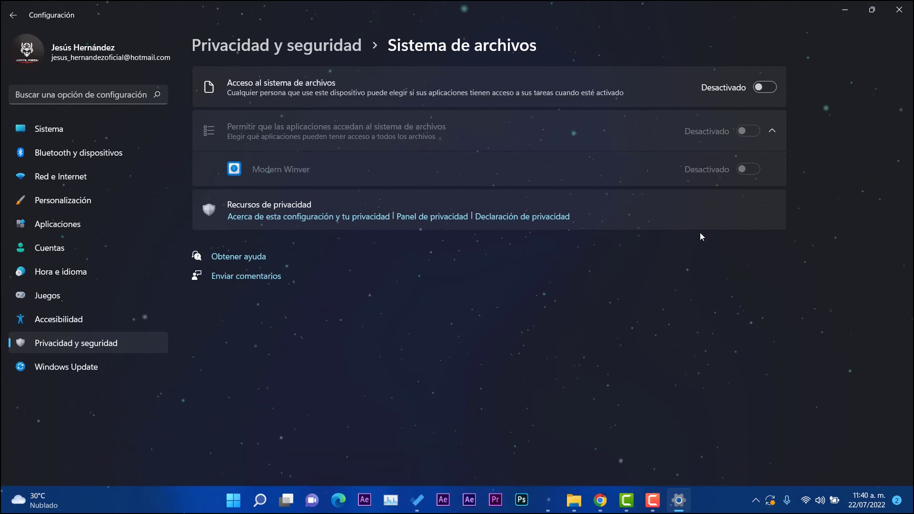
pyautogui.hotkey('alt', 'Left')
# - Turn off Servicios de ubicación in the Ubicación permissions and return to the Privacidad y seguridad page
pyautogui.scroll(-10, 549, 327)
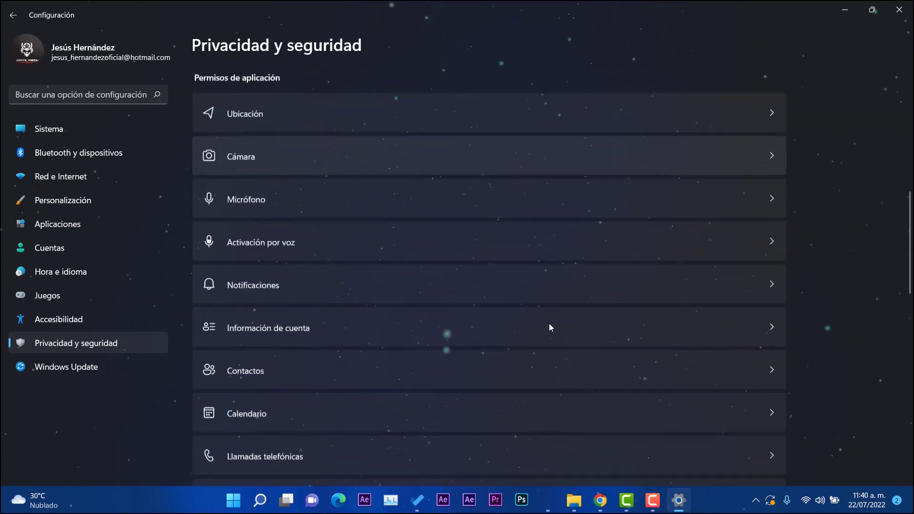
pyautogui.scroll(1, 549, 323)
pyautogui.click(323, 152)
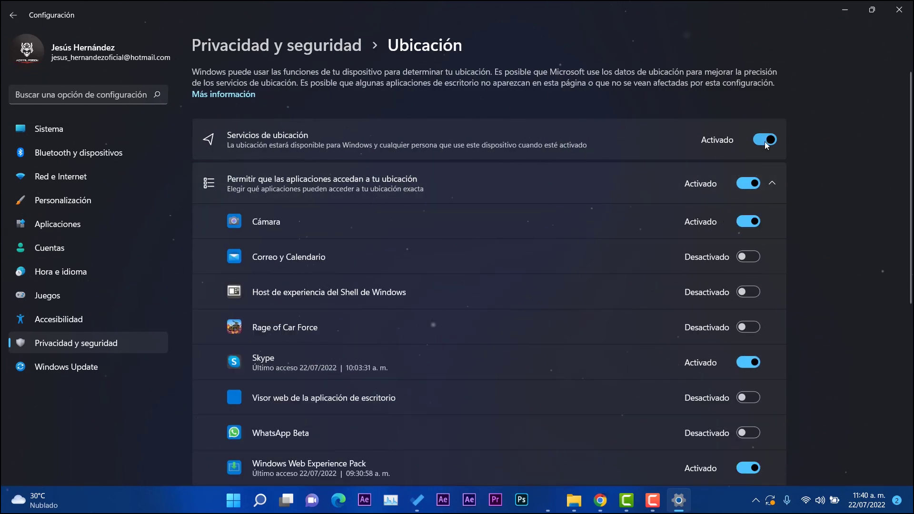
pyautogui.click(765, 142)
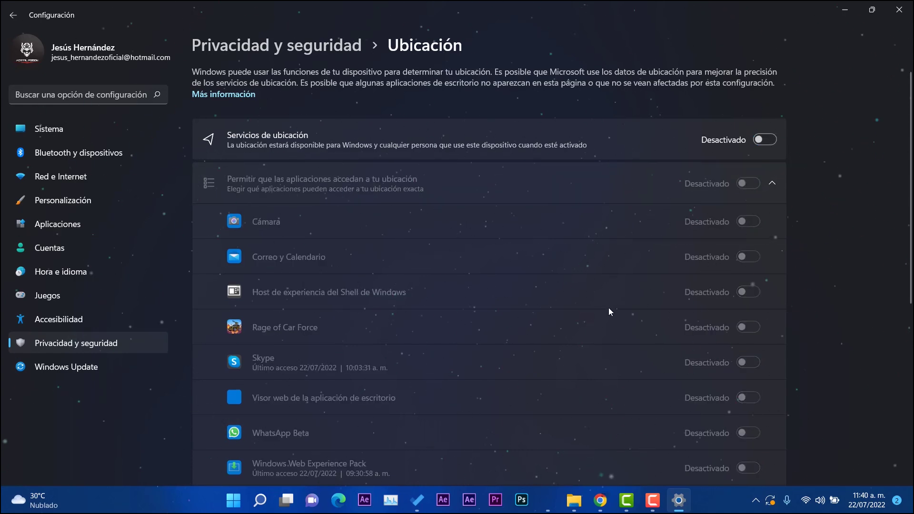
pyautogui.scroll(-8, 611, 307)
pyautogui.scroll(8, 511, 264)
pyautogui.hotkey('alt', 'Left')
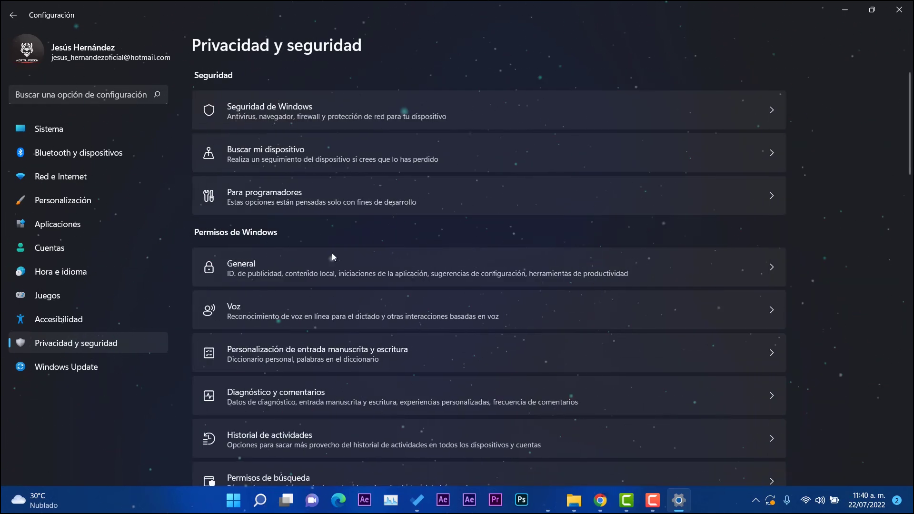
# - Look at the Cámara app permissions and return to the Privacidad y seguridad page
pyautogui.scroll(-8, 286, 309)
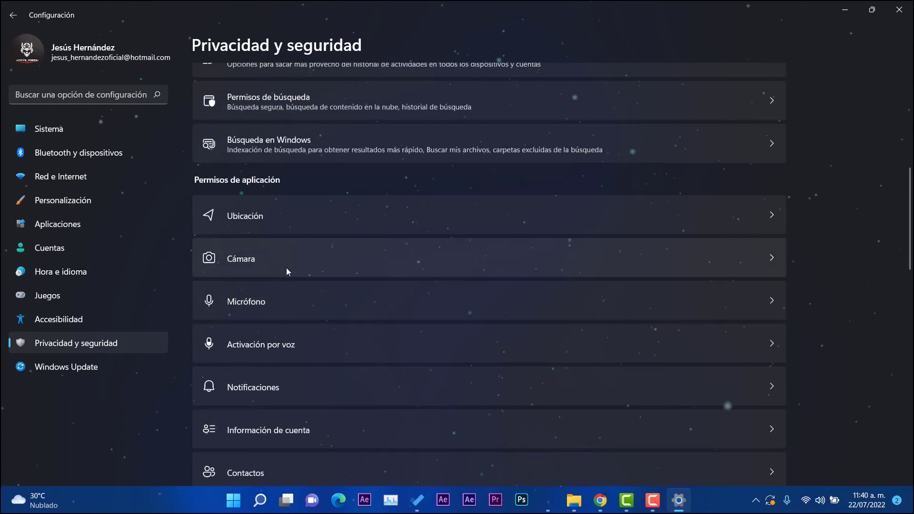
pyautogui.click(290, 258)
pyautogui.hotkey('alt', 'Left')
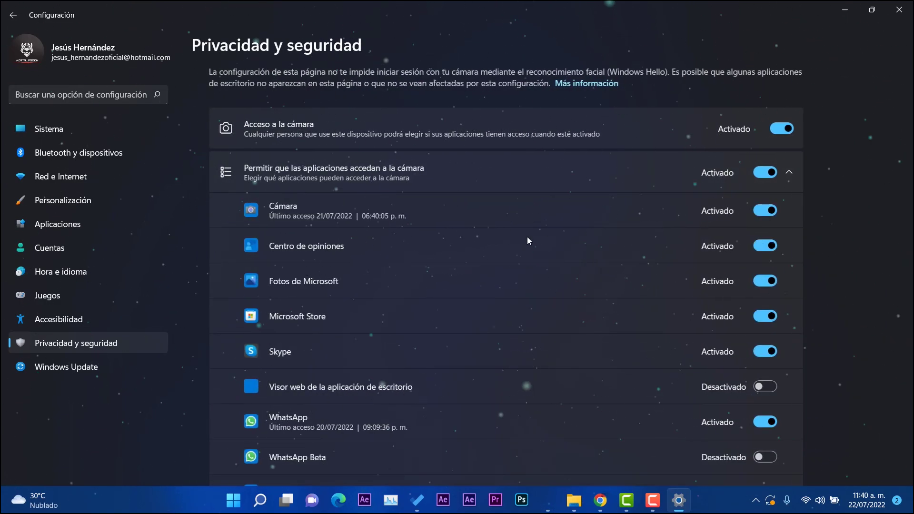
# - Turn off Acceso a las notificaciones in the Notificaciones permissions and return to the Privacidad y seguridad page
pyautogui.scroll(-2, 269, 205)
pyautogui.scroll(-5, 290, 286)
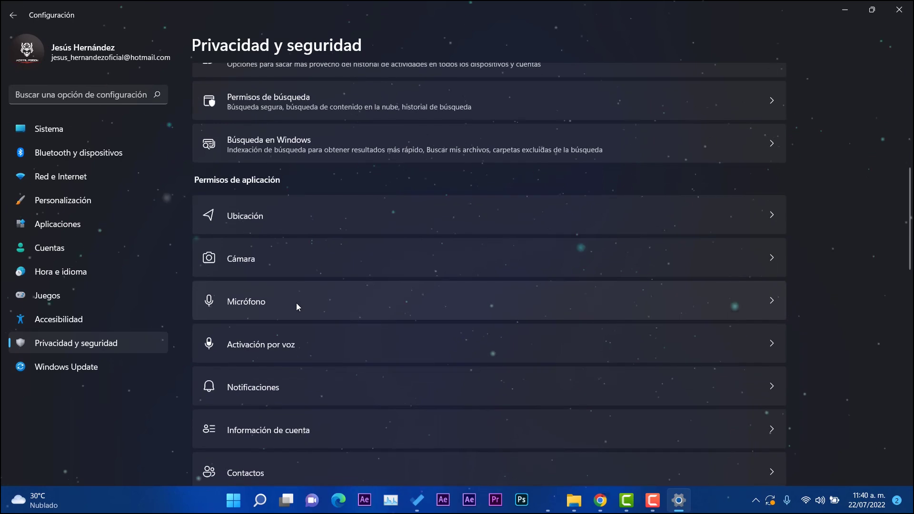
pyautogui.scroll(-3, 297, 306)
pyautogui.click(290, 264)
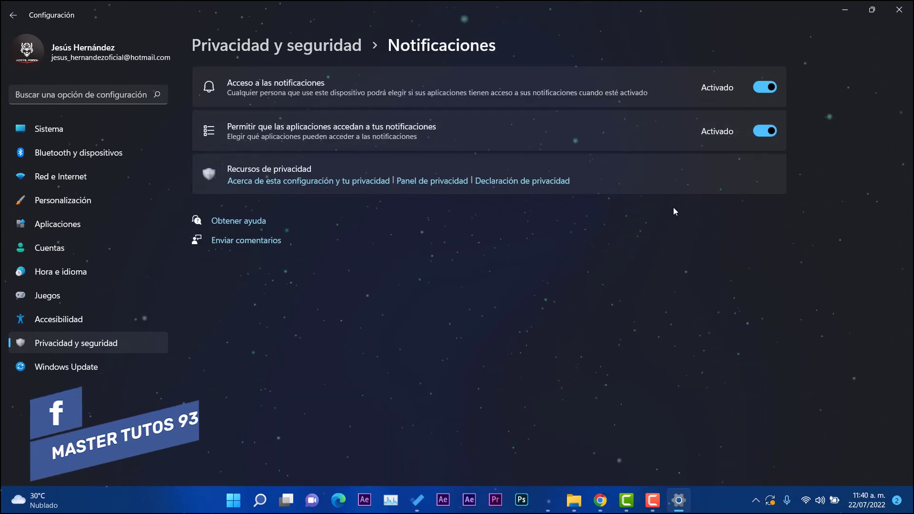
pyautogui.click(767, 87)
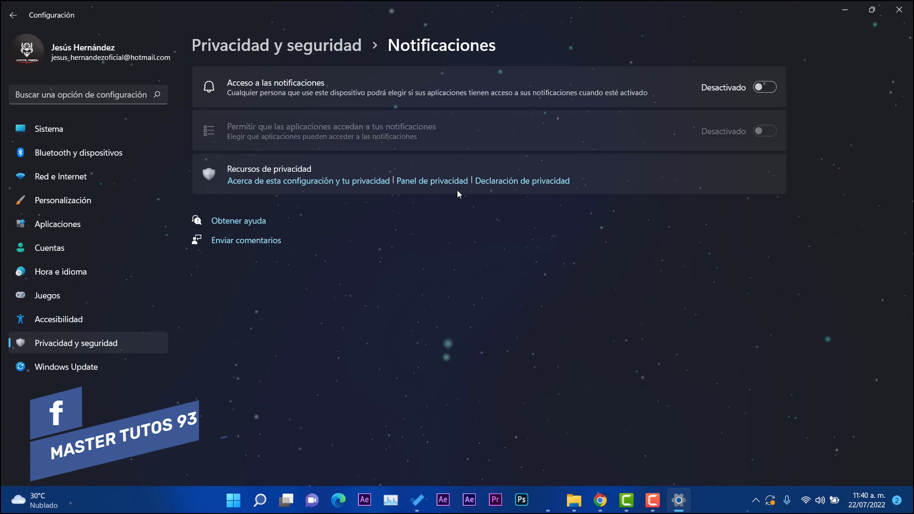
pyautogui.hotkey('alt', 'Left')
# - Turn off Acceso a la mensajería in the Mensajería permissions and return to the Privacidad y seguridad page
pyautogui.scroll(-15, 426, 258)
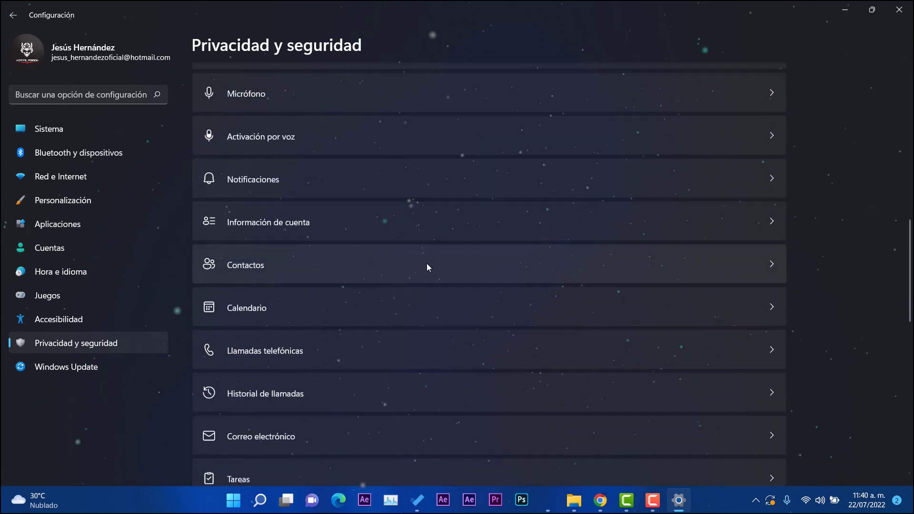
pyautogui.scroll(-3, 428, 263)
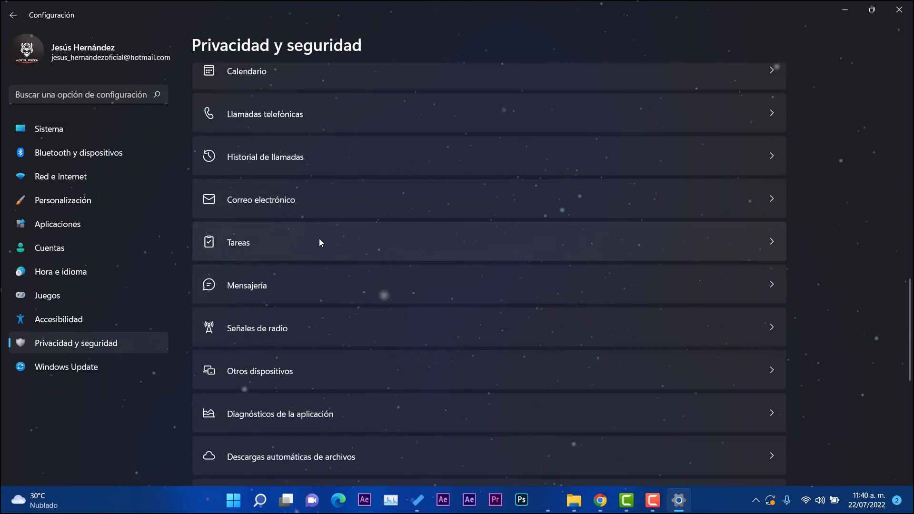
pyautogui.click(326, 285)
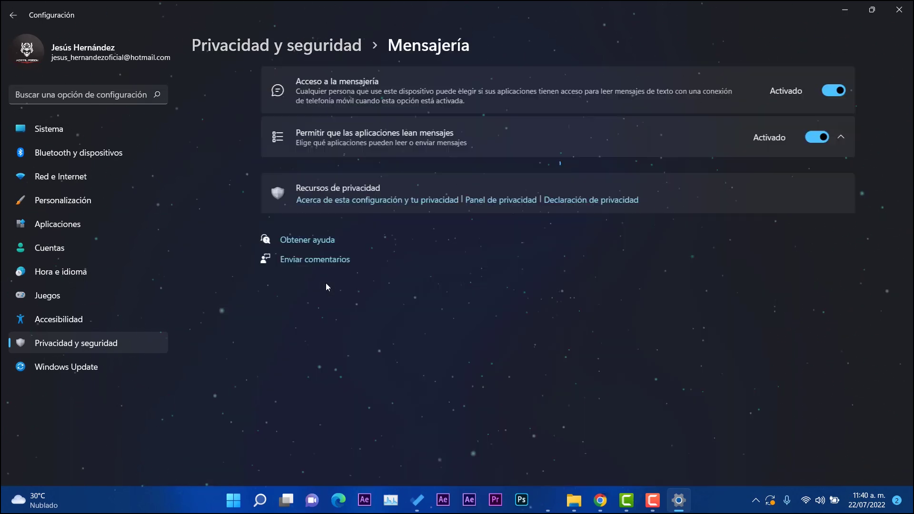
pyautogui.click(764, 90)
pyautogui.click(276, 45)
# - Turn off Acceso a la biblioteca de videos in the Videos permissions and return to the Privacidad y seguridad page
pyautogui.scroll(-10, 373, 325)
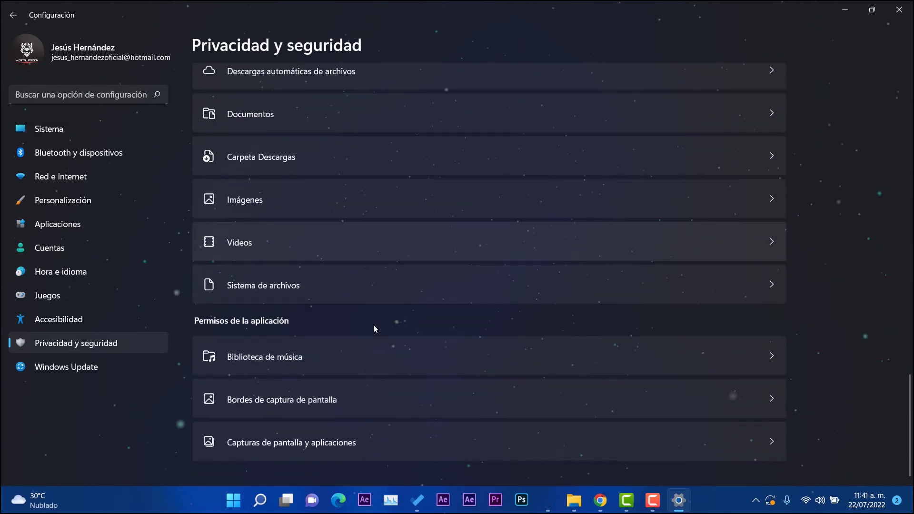
pyautogui.scroll(1, 305, 283)
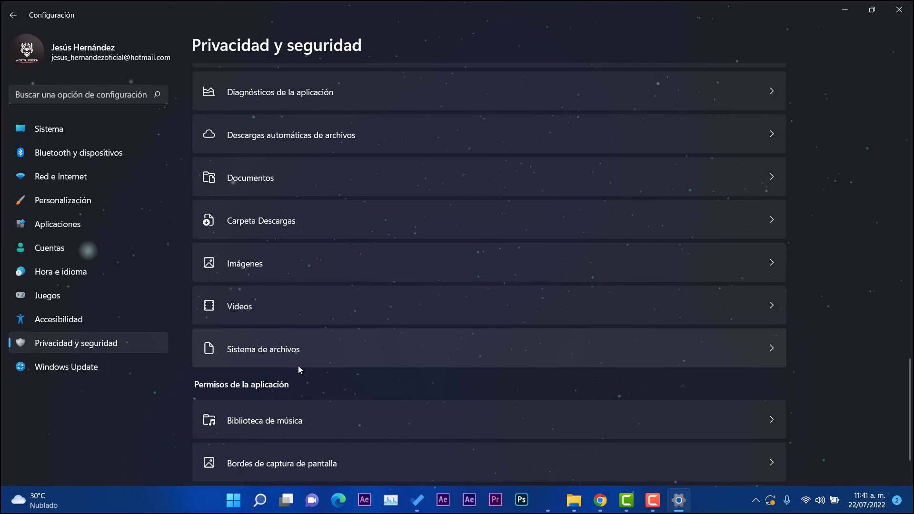
pyautogui.scroll(15, 307, 368)
pyautogui.scroll(-15, 223, 307)
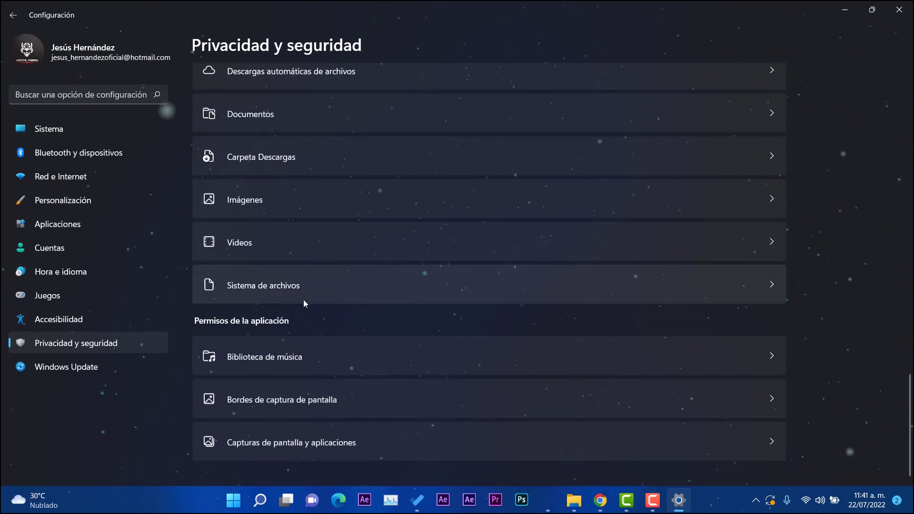
pyautogui.click(291, 244)
pyautogui.click(764, 88)
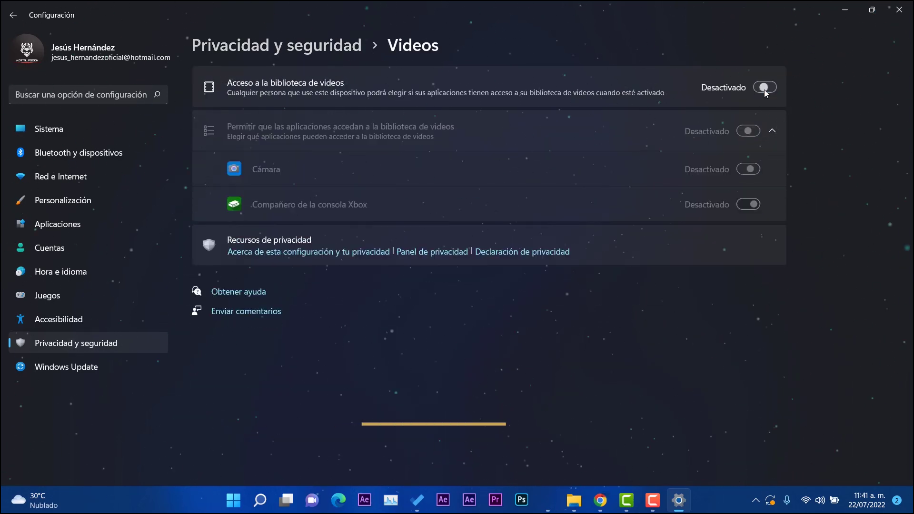
pyautogui.hotkey('alt', 'Left')
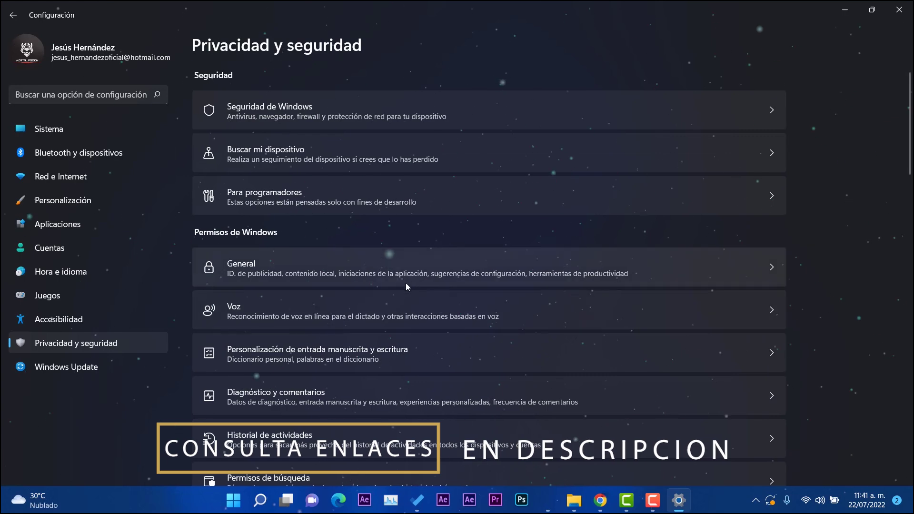
# - Close the settings and open Este equipo in File Explorer
pyautogui.scroll(-10, 405, 287)
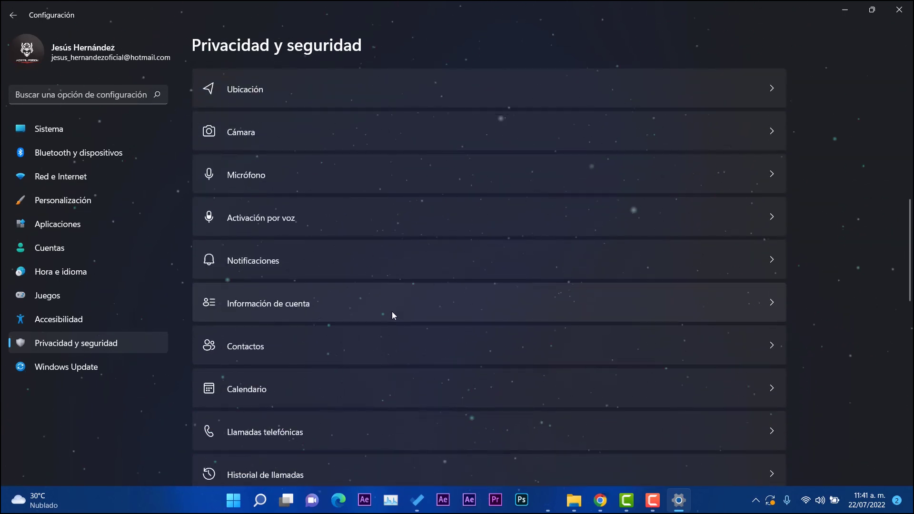
pyautogui.click(899, 10)
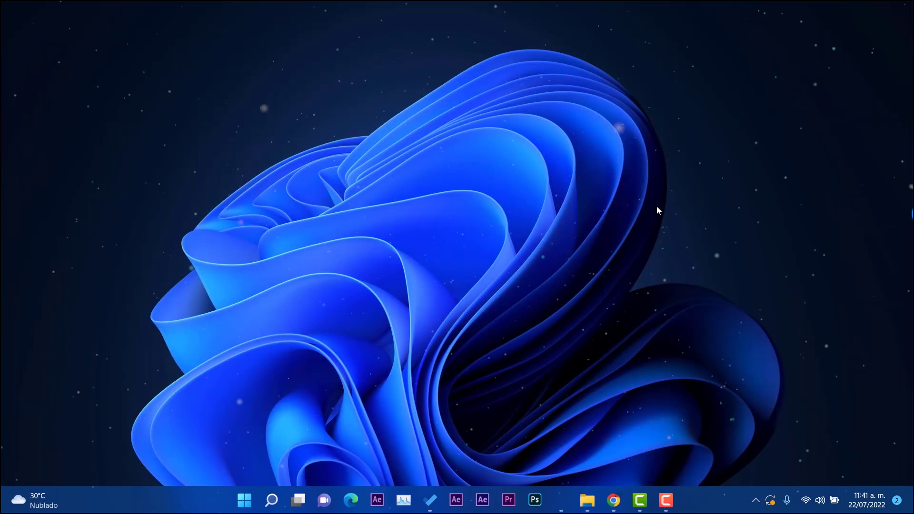
pyautogui.press('super+e')
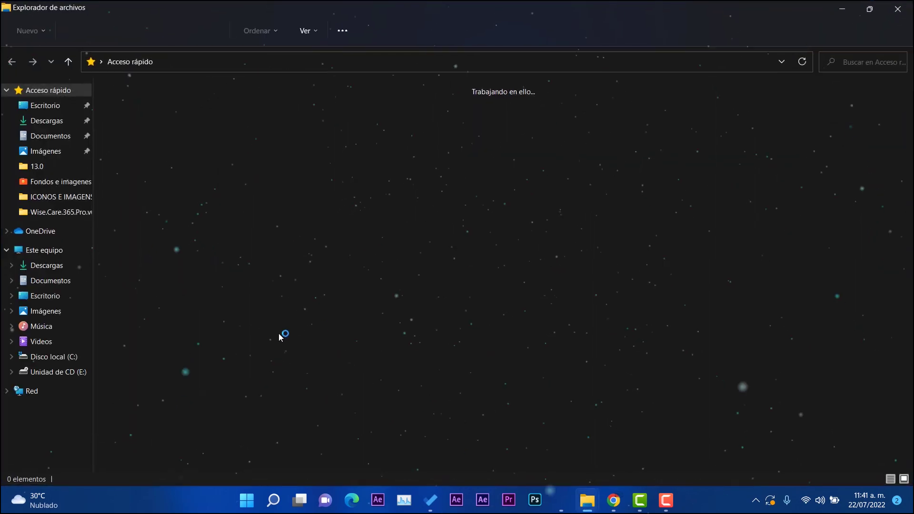
pyautogui.click(29, 250)
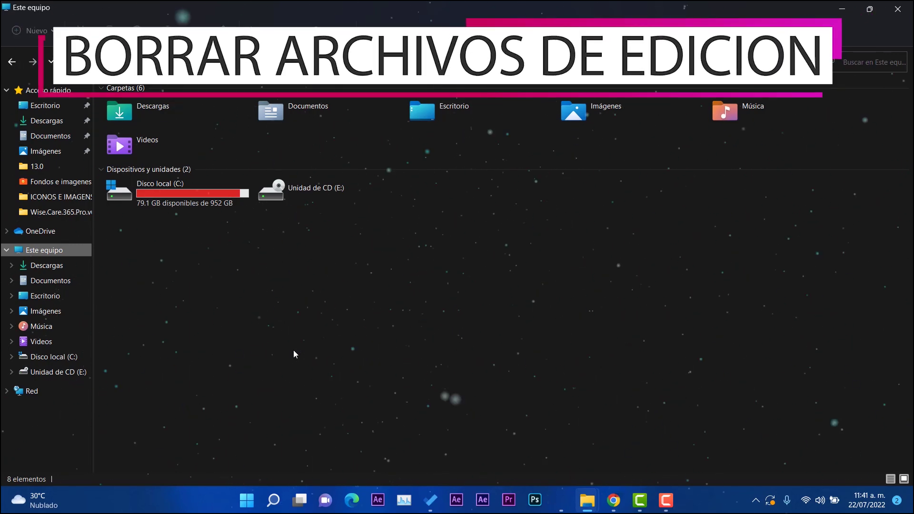
# - Look through the folders of Disco local (C:), return to Este equipo and check the Elementos ocultos display option
pyautogui.doubleClick(213, 211)
pyautogui.scroll(-5, 290, 212)
pyautogui.scroll(-7, 419, 289)
pyautogui.hotkey('alt', 'Left')
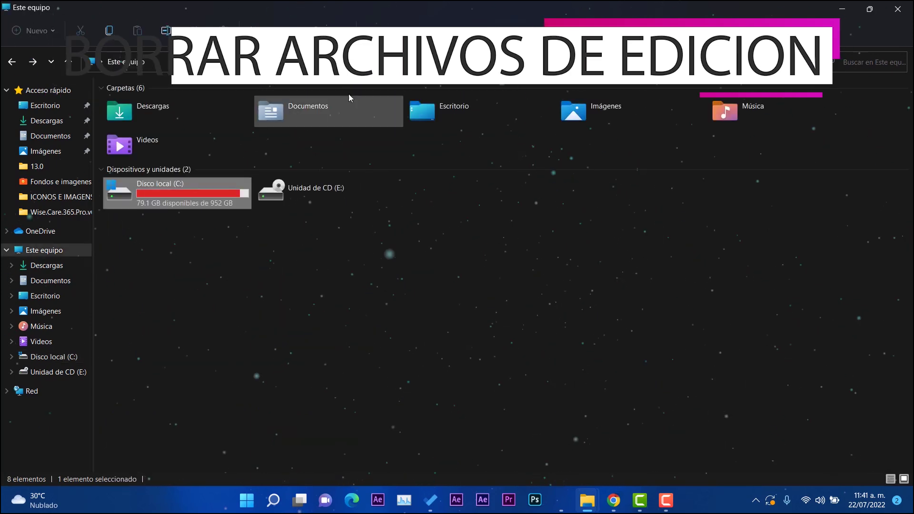
pyautogui.click(343, 30)
pyautogui.moveTo(337, 233)
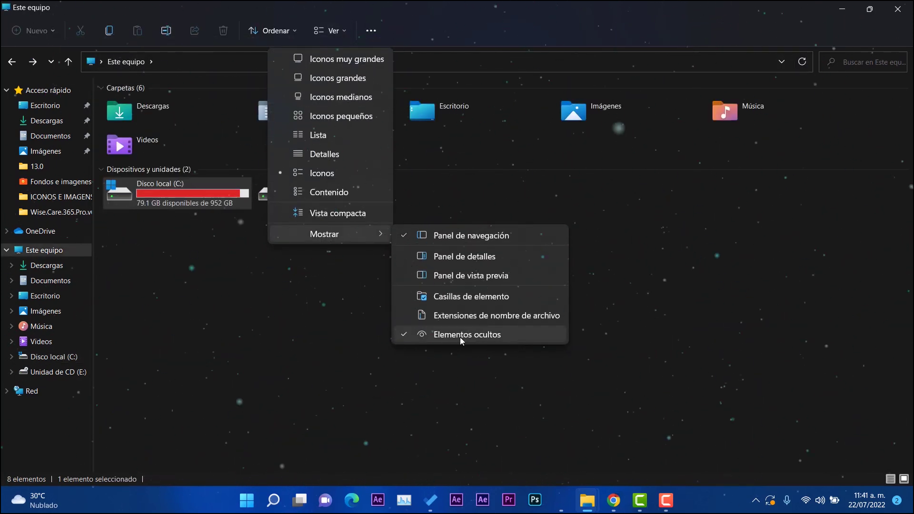
pyautogui.click(237, 327)
# - Open the hidden AppData folder of the user profile inside Usuarios on Disco local (C:)
pyautogui.doubleClick(181, 195)
pyautogui.scroll(-10, 202, 214)
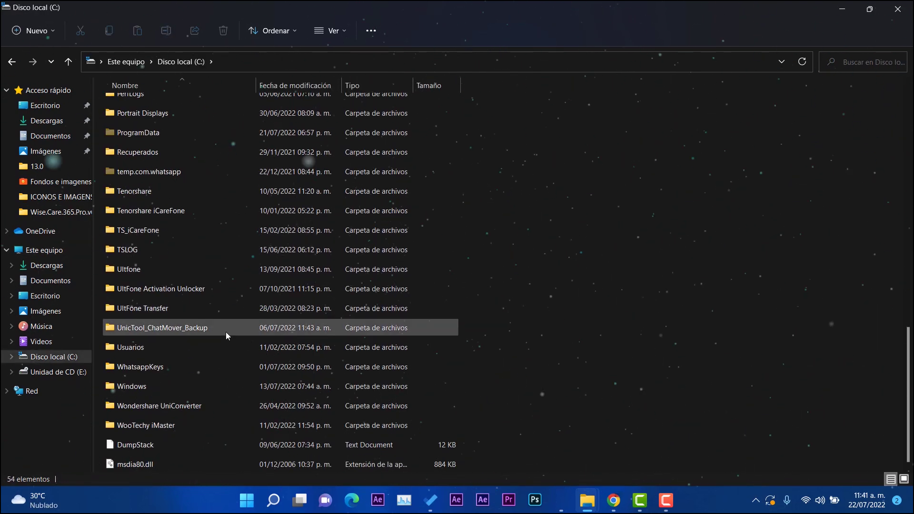
pyautogui.click(149, 352)
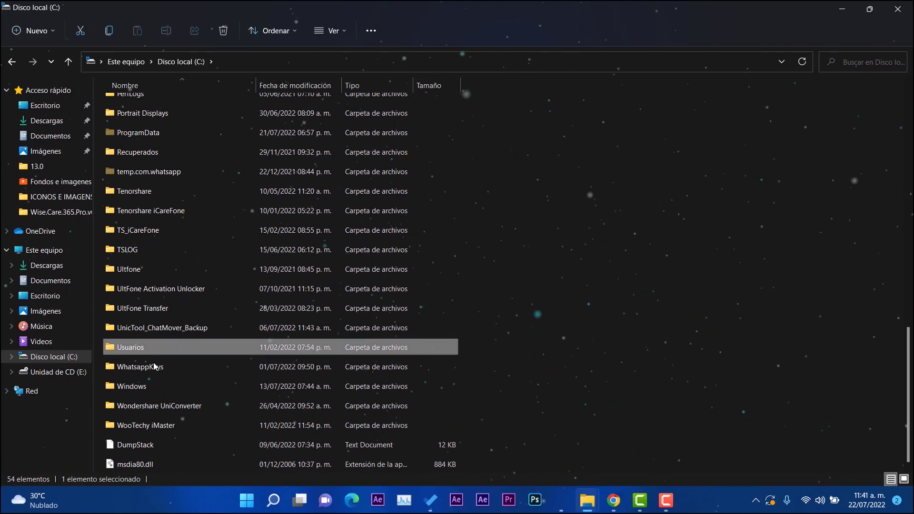
pyautogui.press('Return')
pyautogui.doubleClick(149, 146)
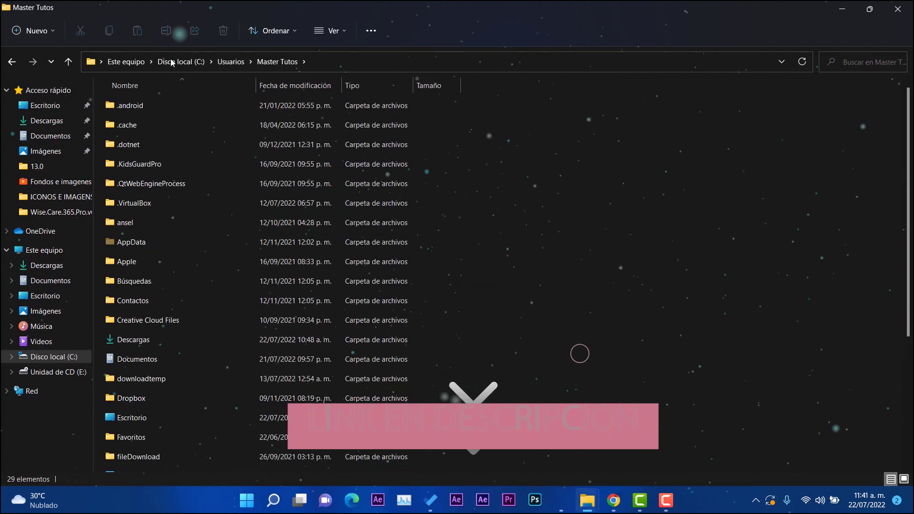
pyautogui.doubleClick(130, 243)
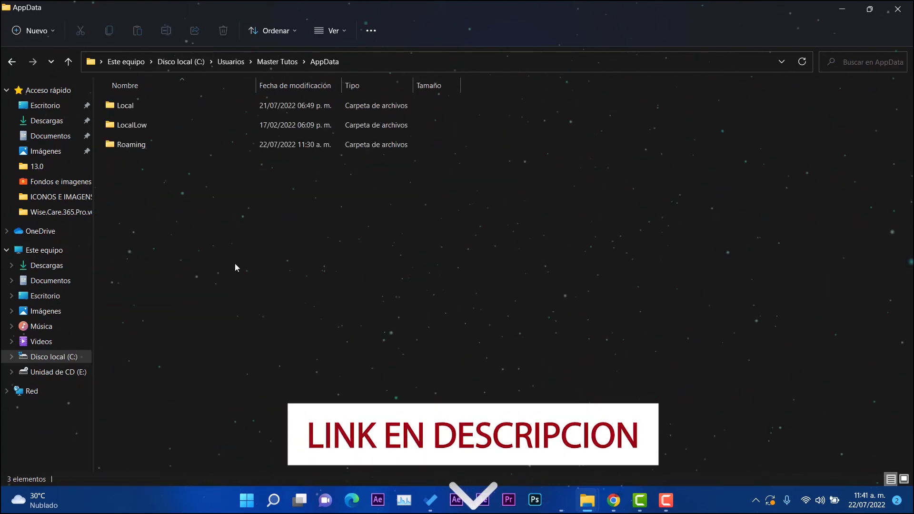
# - Go to the Common folder inside Roaming\Adobe
pyautogui.doubleClick(140, 150)
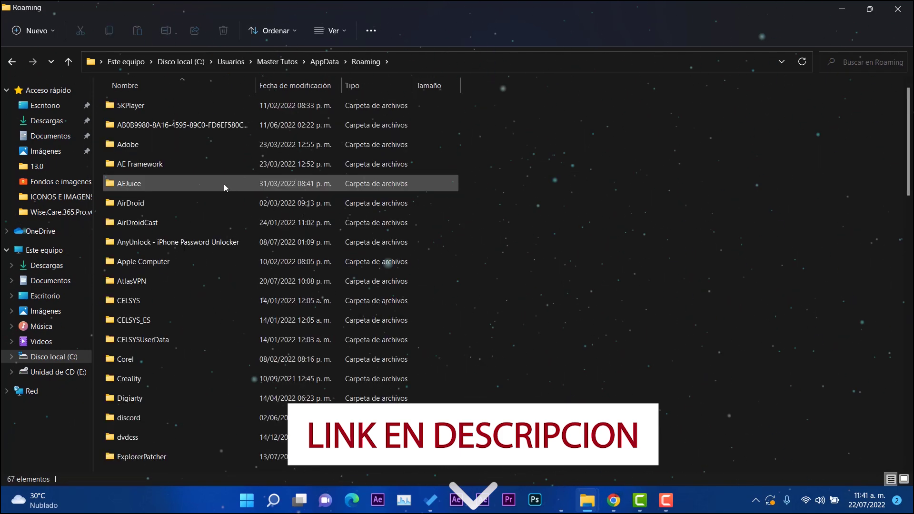
pyautogui.doubleClick(171, 145)
pyautogui.scroll(-2, 181, 286)
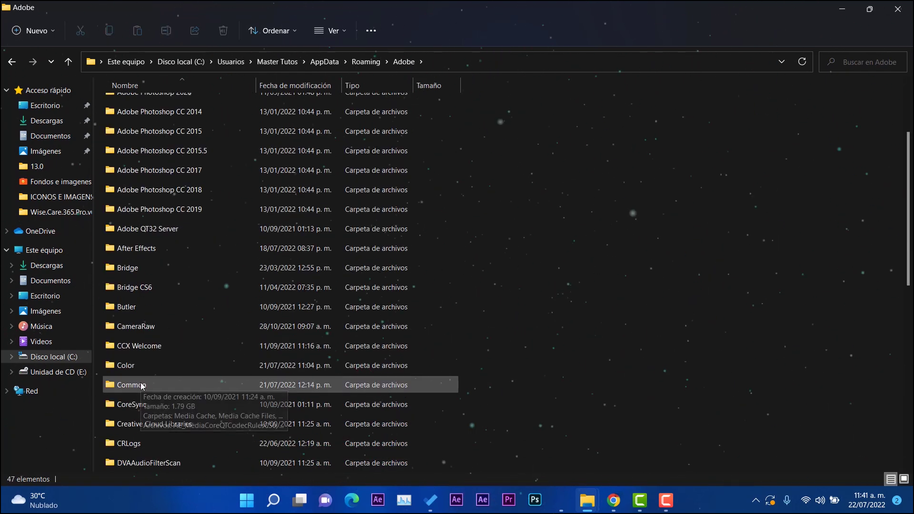
pyautogui.doubleClick(147, 381)
# - Delete all files in the Media Cache folder and return to the Common folder
pyautogui.doubleClick(149, 106)
pyautogui.hotkey('ctrl', 'a')
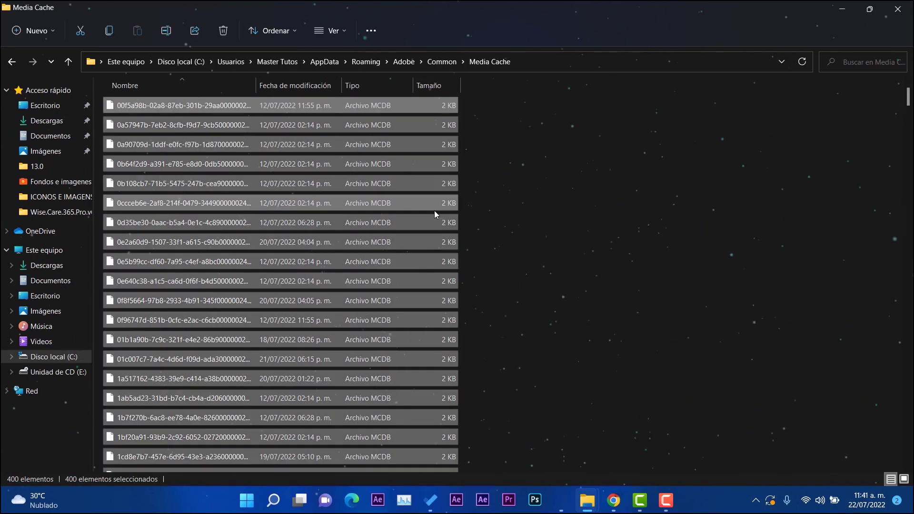
pyautogui.press('Delete')
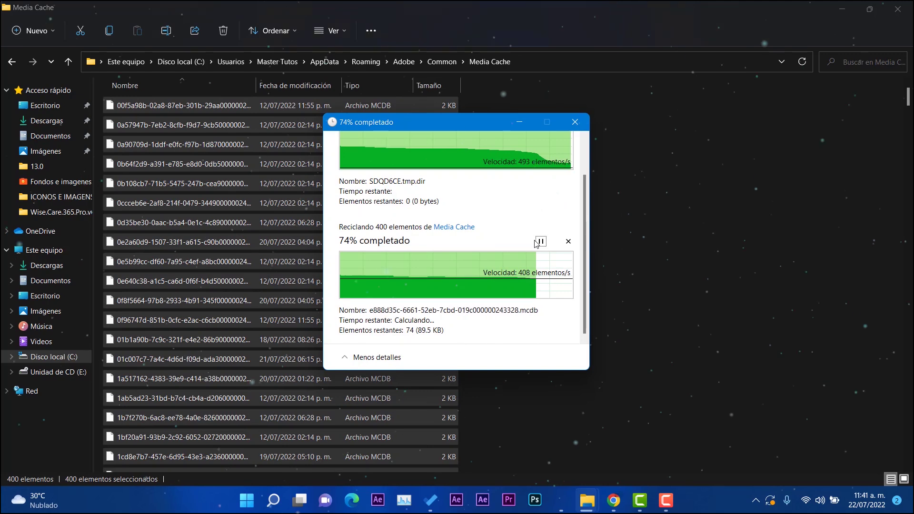
pyautogui.hotkey('alt', 'Up')
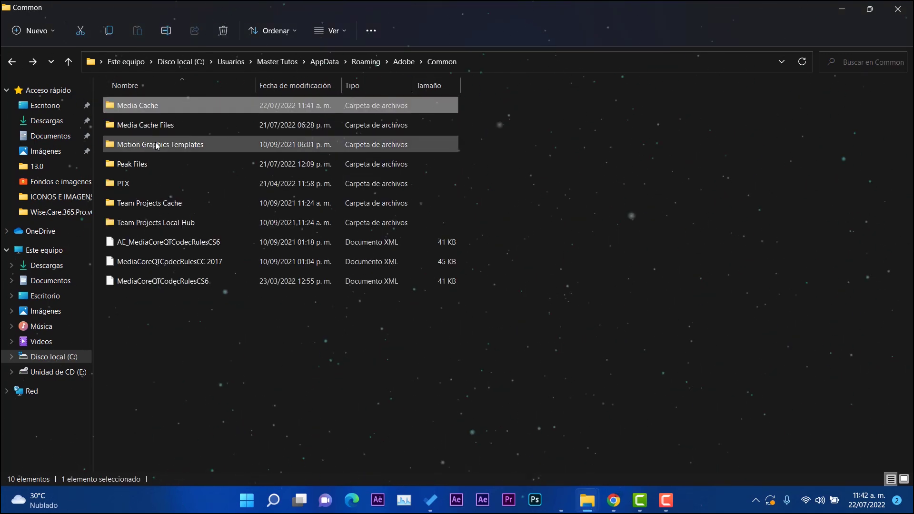
# - Delete all files in the Media Cache Files folder and return to the Common folder
pyautogui.doubleClick(157, 129)
pyautogui.hotkey('ctrl', 'a')
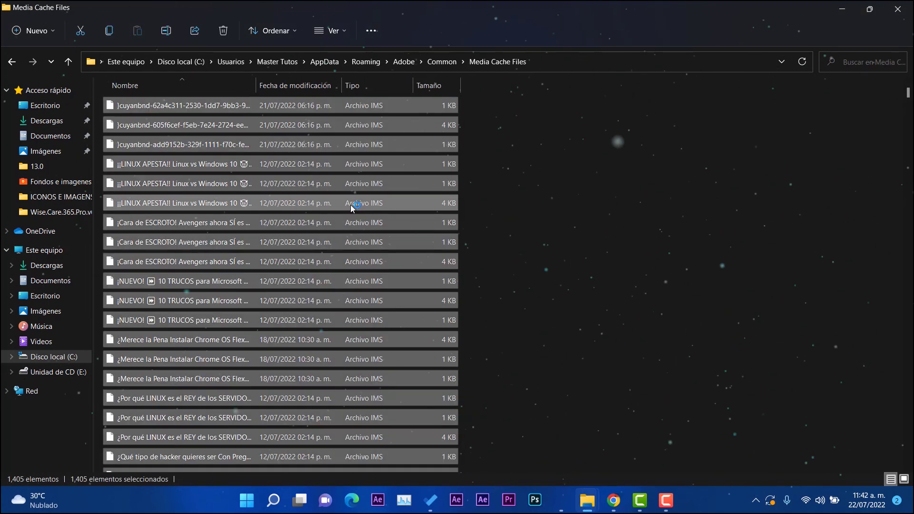
pyautogui.press('Delete')
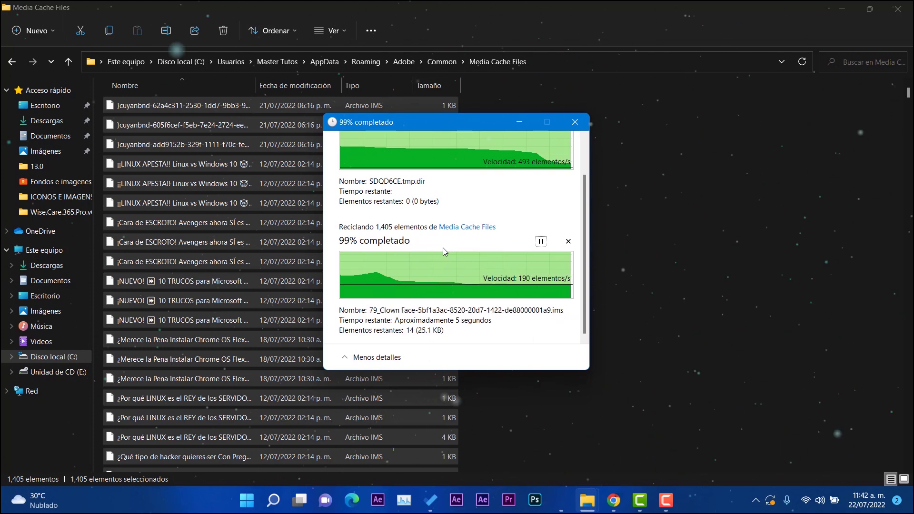
pyautogui.hotkey('alt', 'Up')
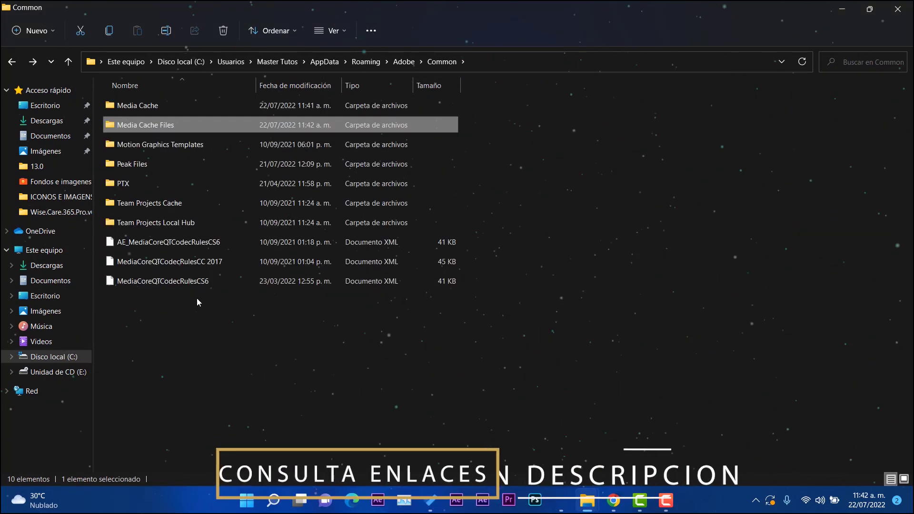
# - Start the disk cleanup (Liberar espacio) for Disco local (C:) from the drive's properties
pyautogui.click(44, 250)
pyautogui.click(167, 198)
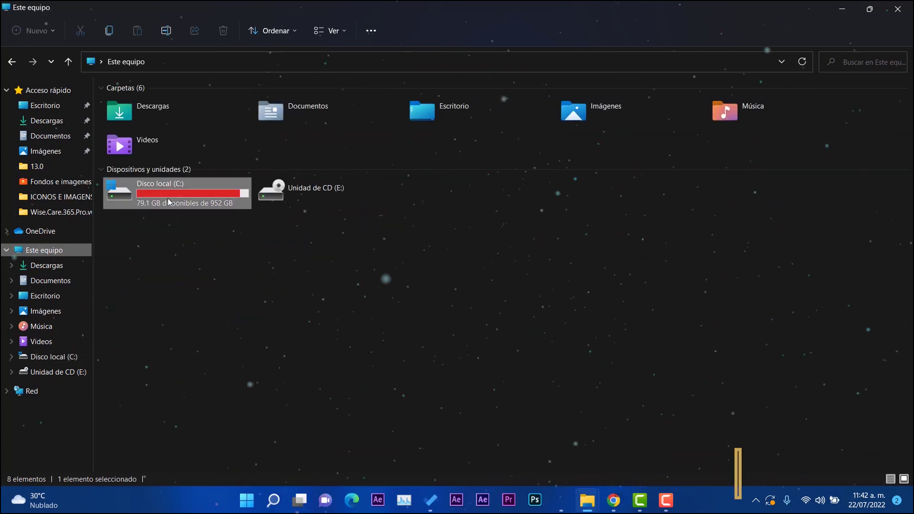
pyautogui.rightClick(167, 198)
pyautogui.click(247, 376)
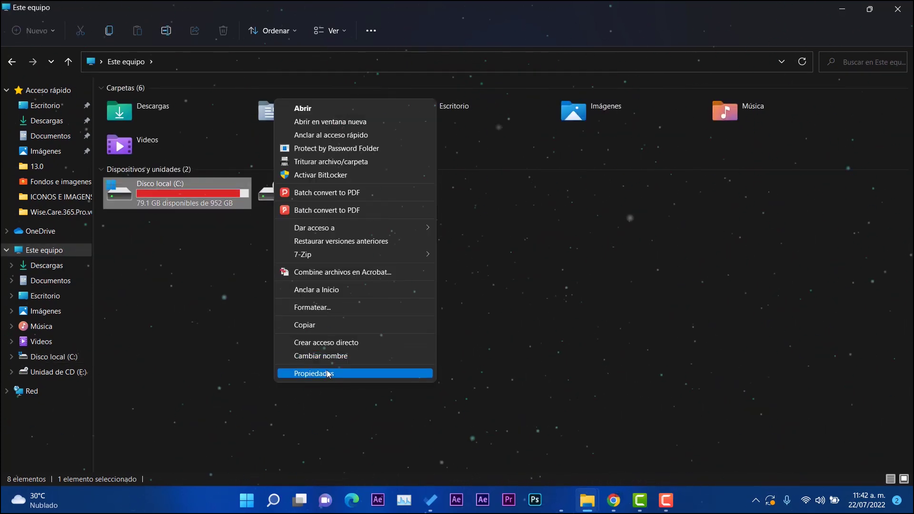
pyautogui.click(328, 374)
pyautogui.click(398, 387)
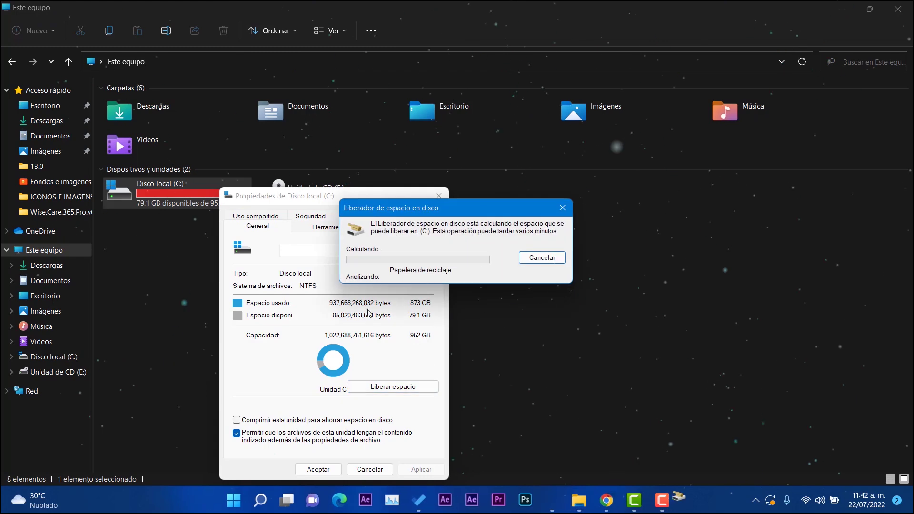
# - Include Papelera de reciclaje in the cleanup of drive C:, permanently delete the marked files and close the file window
pyautogui.click(67, 154)
pyautogui.click(204, 309)
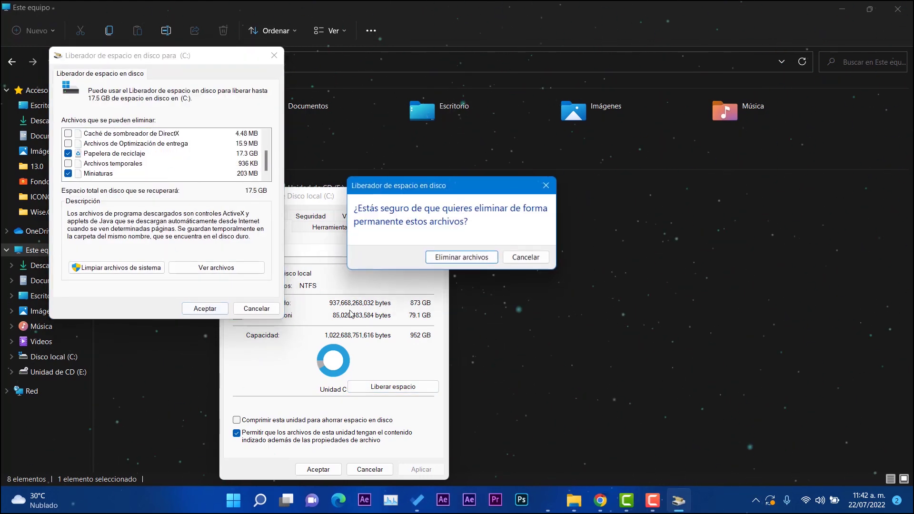
pyautogui.click(445, 262)
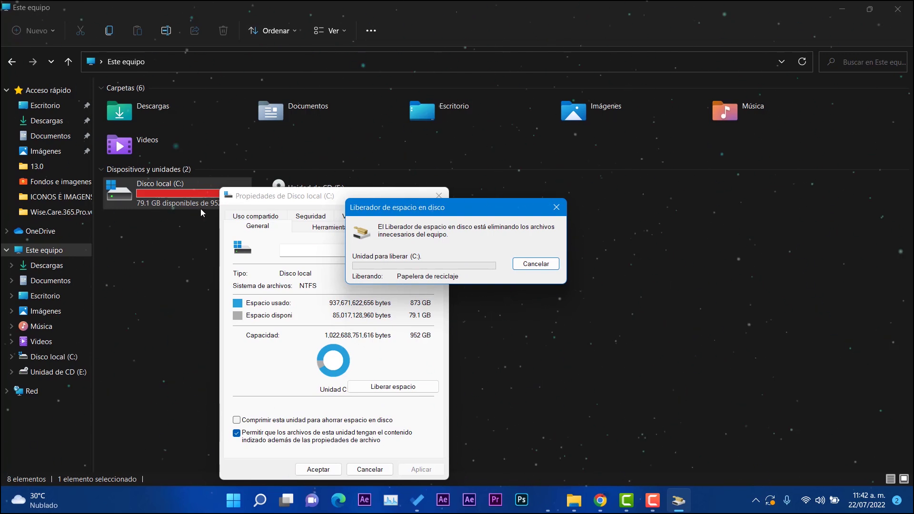
pyautogui.click(230, 253)
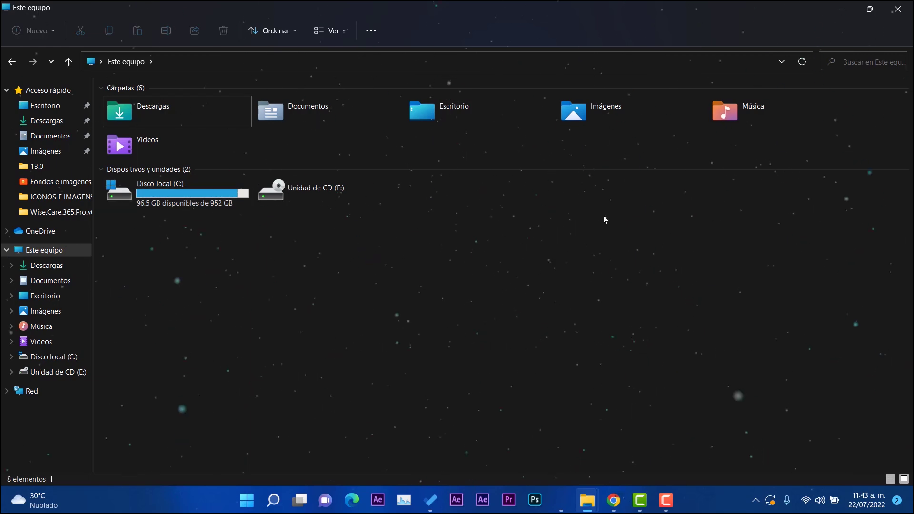
pyautogui.click(897, 9)
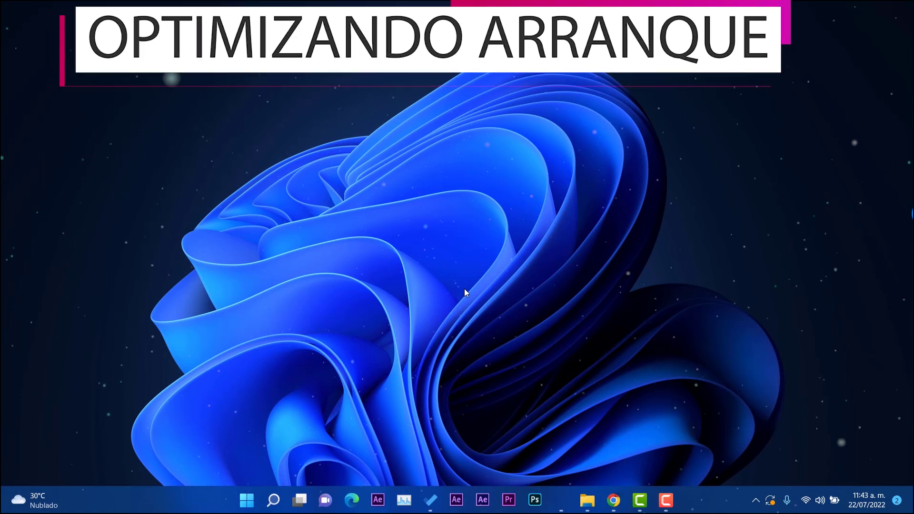
# - Open the startup programs list in Task Manager and enlarge its restored window to show more entries
pyautogui.click(404, 500)
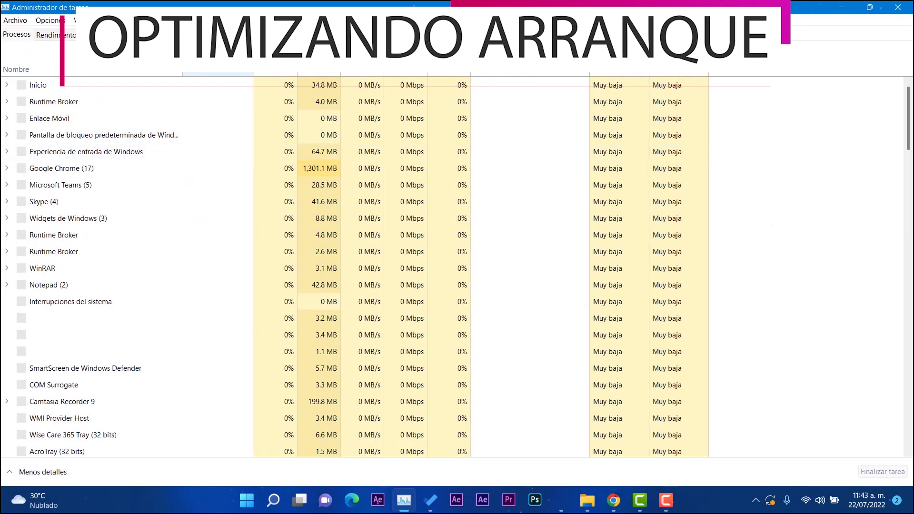
pyautogui.click(169, 35)
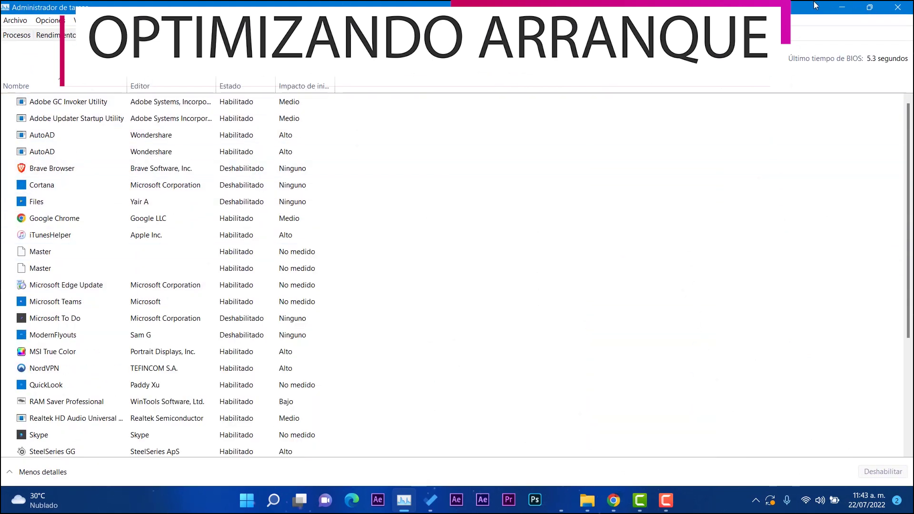
pyautogui.click(869, 7)
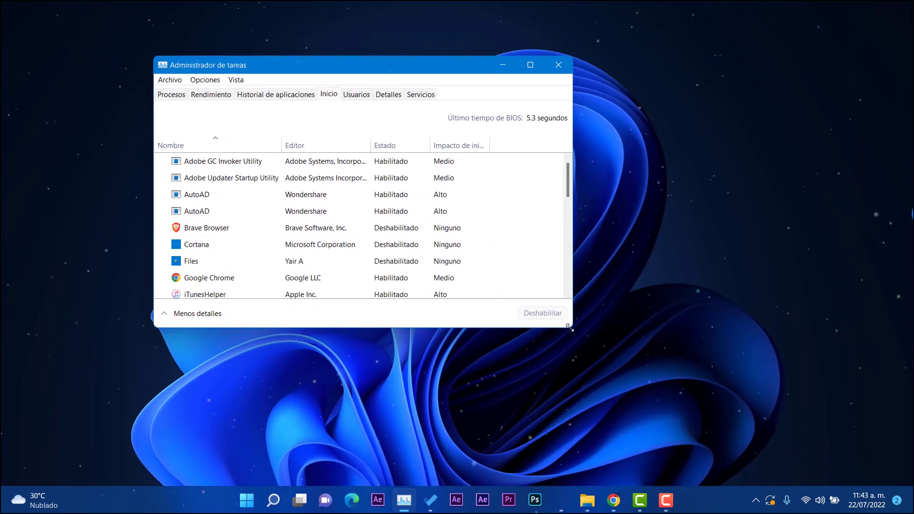
pyautogui.moveTo(570, 327); pyautogui.dragTo(732, 455)
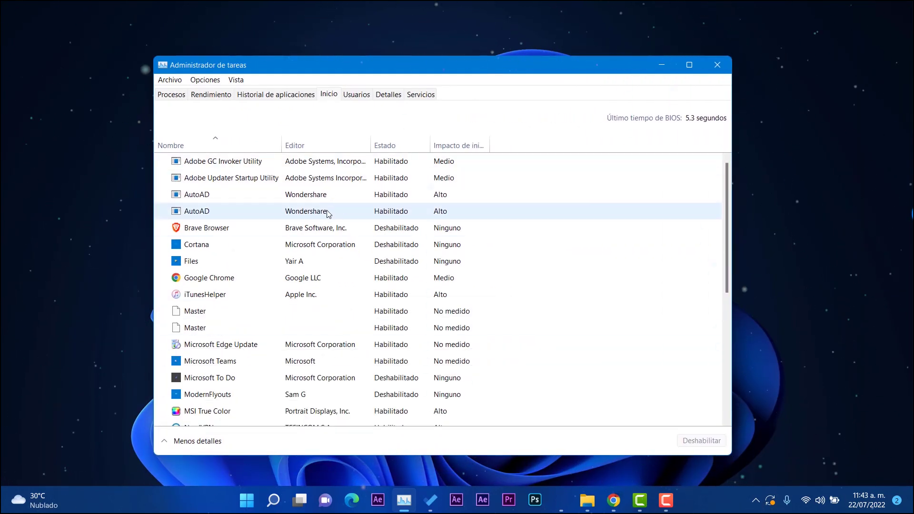
# - Disable both AutoAD entries, Adobe Updater Startup Utility and Adobe GC Invoker Utility at startup
pyautogui.rightClick(401, 210)
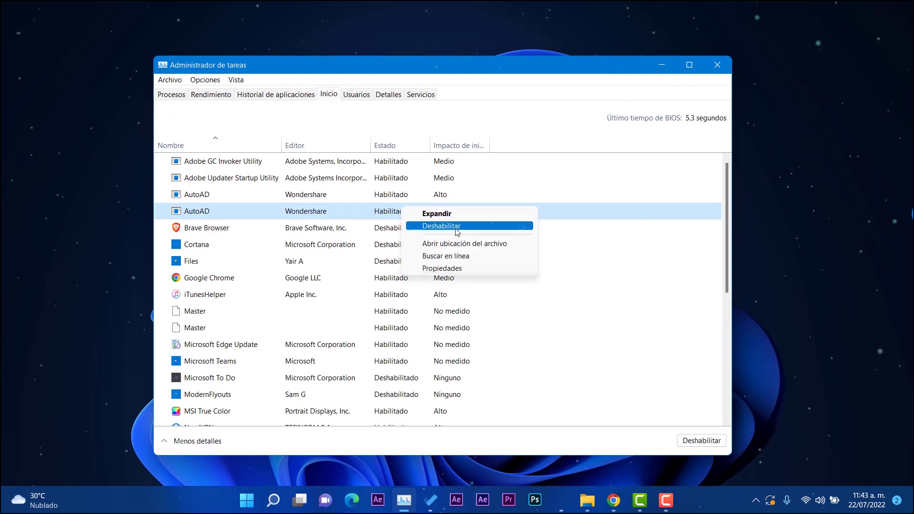
pyautogui.click(428, 229)
pyautogui.rightClick(380, 194)
pyautogui.click(440, 213)
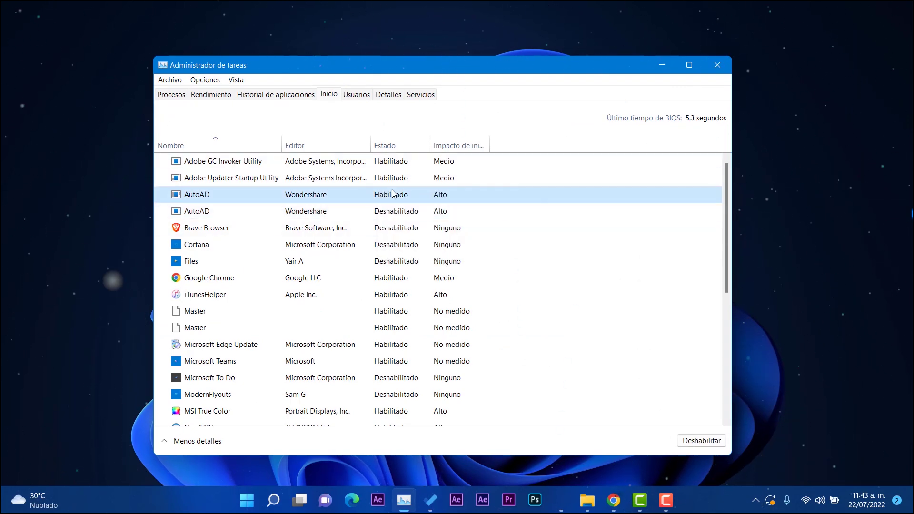
pyautogui.rightClick(408, 181)
pyautogui.click(420, 185)
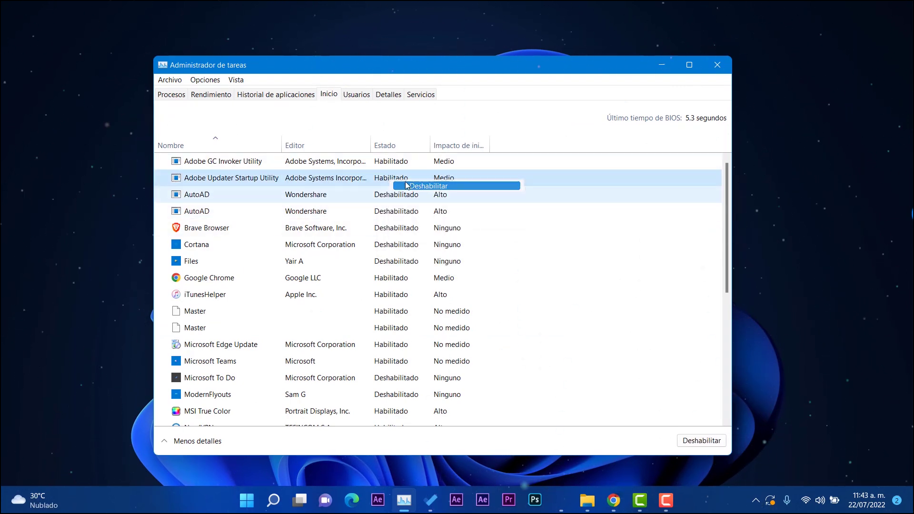
pyautogui.rightClick(395, 162)
pyautogui.click(424, 185)
# - Disable iTunesHelper, both Master entries and Microsoft Edge Update at startup
pyautogui.scroll(-1, 377, 216)
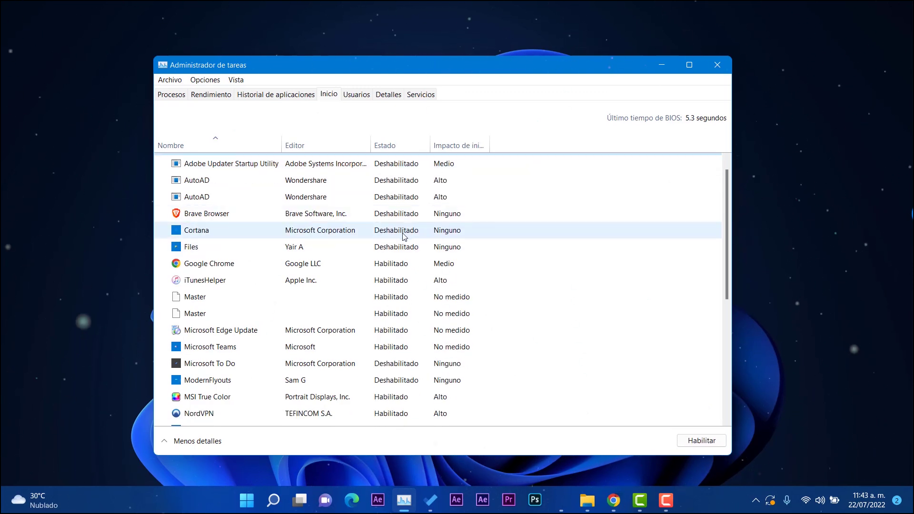
pyautogui.rightClick(386, 281)
pyautogui.click(402, 289)
pyautogui.scroll(-2, 379, 315)
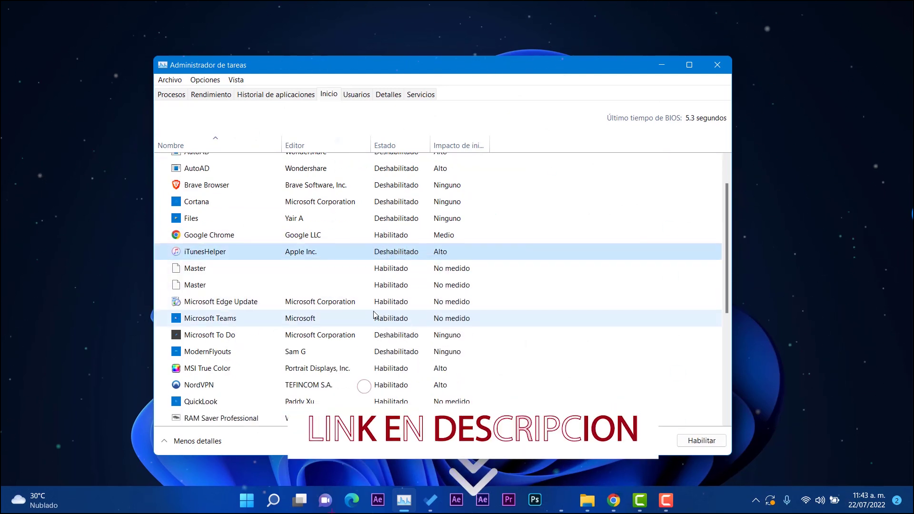
pyautogui.scroll(-3, 391, 281)
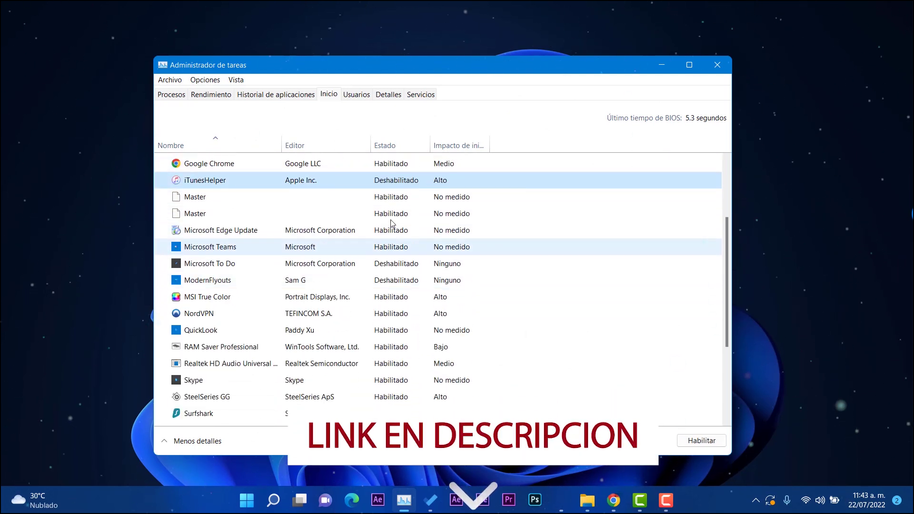
pyautogui.rightClick(466, 198)
pyautogui.rightClick(403, 215)
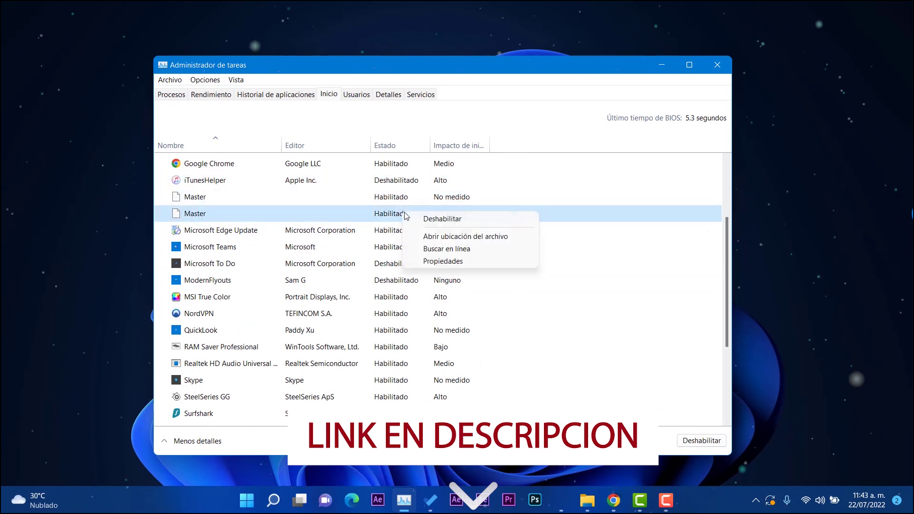
pyautogui.click(442, 218)
pyautogui.scroll(-1, 425, 253)
pyautogui.rightClick(426, 202)
pyautogui.click(457, 206)
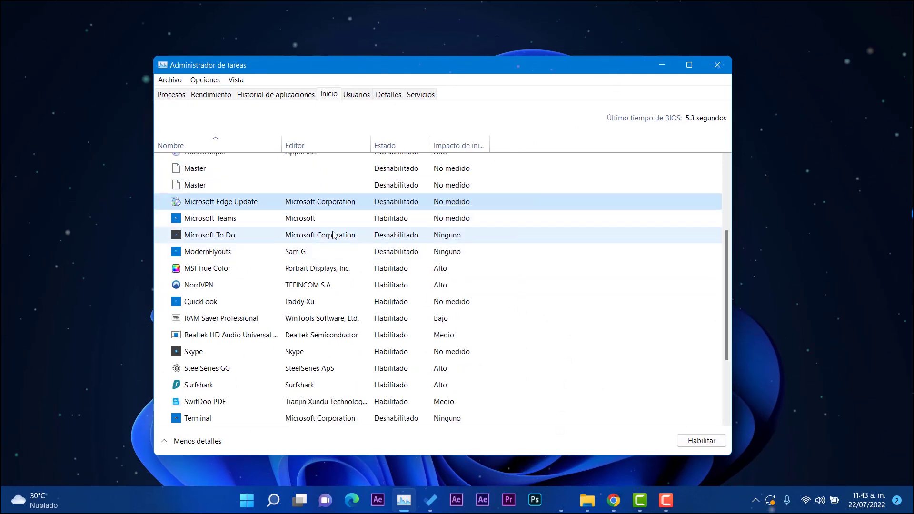
# - Disable Microsoft Teams, Skype and RAM Saver Professional at startup
pyautogui.scroll(-2, 373, 243)
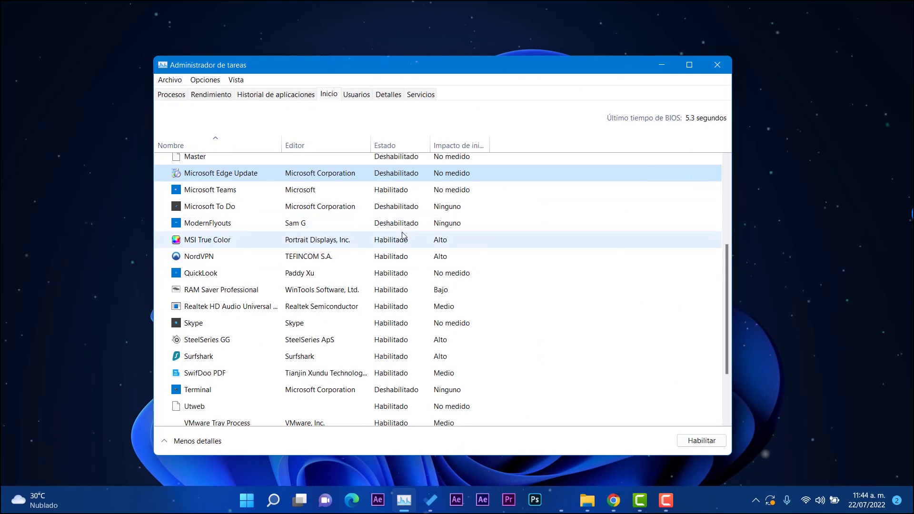
pyautogui.rightClick(400, 192)
pyautogui.click(421, 204)
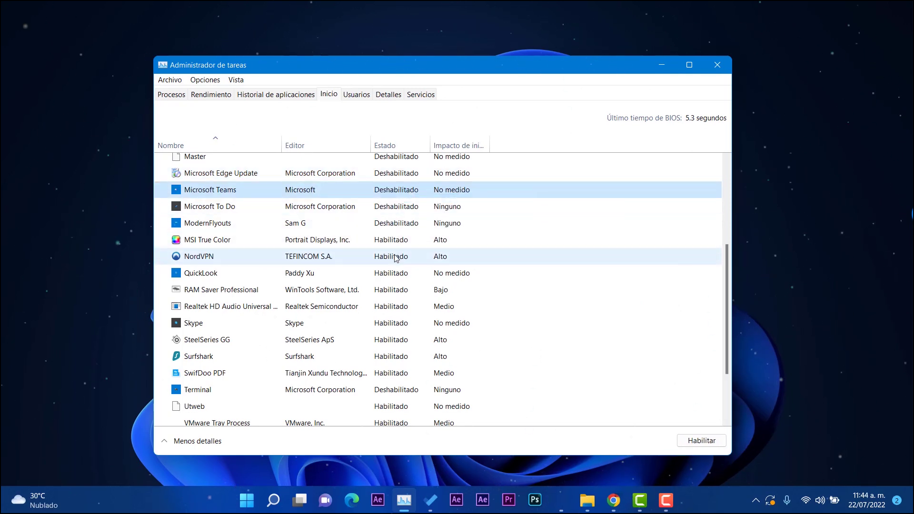
pyautogui.scroll(-2, 392, 300)
pyautogui.rightClick(391, 261)
pyautogui.click(464, 265)
pyautogui.scroll(-2, 391, 266)
pyautogui.rightClick(393, 204)
pyautogui.click(480, 206)
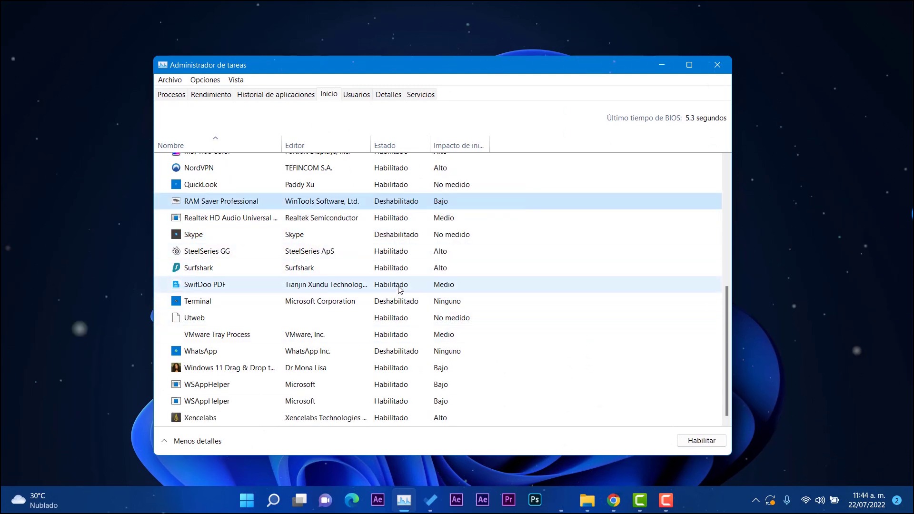
# - Disable SwifDoo PDF and Surfshark at startup
pyautogui.rightClick(397, 285)
pyautogui.click(403, 277)
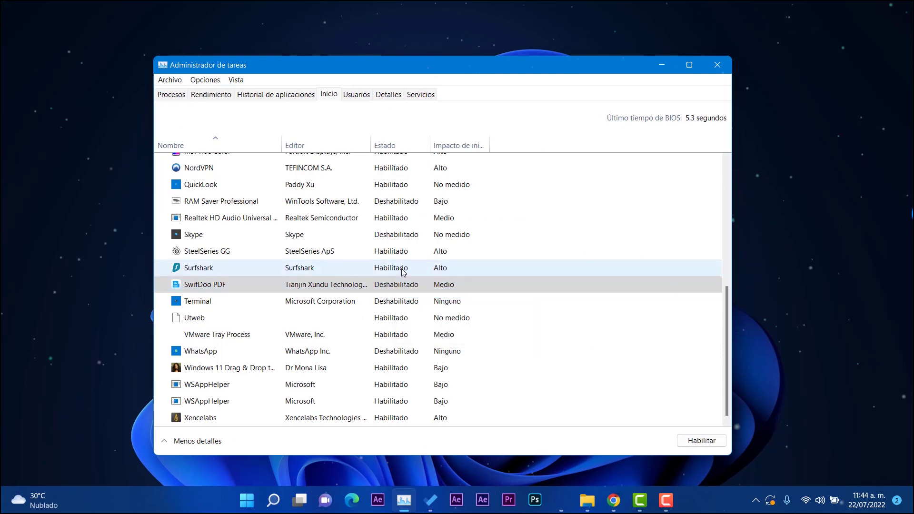
pyautogui.rightClick(404, 269)
pyautogui.click(431, 274)
pyautogui.rightClick(394, 251)
pyautogui.click(399, 284)
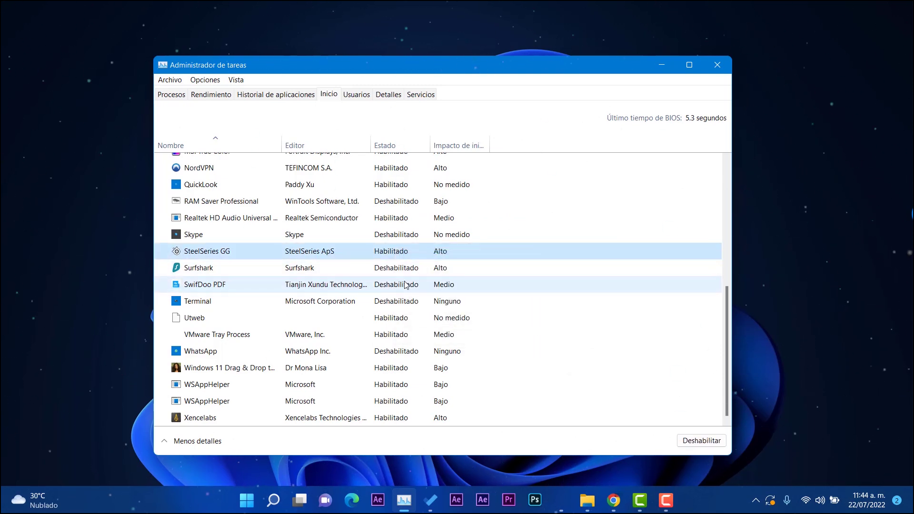
# - Disable Xencelabs and both WSAppHelper entries at startup
pyautogui.click(398, 353)
pyautogui.click(388, 371)
pyautogui.rightClick(386, 376)
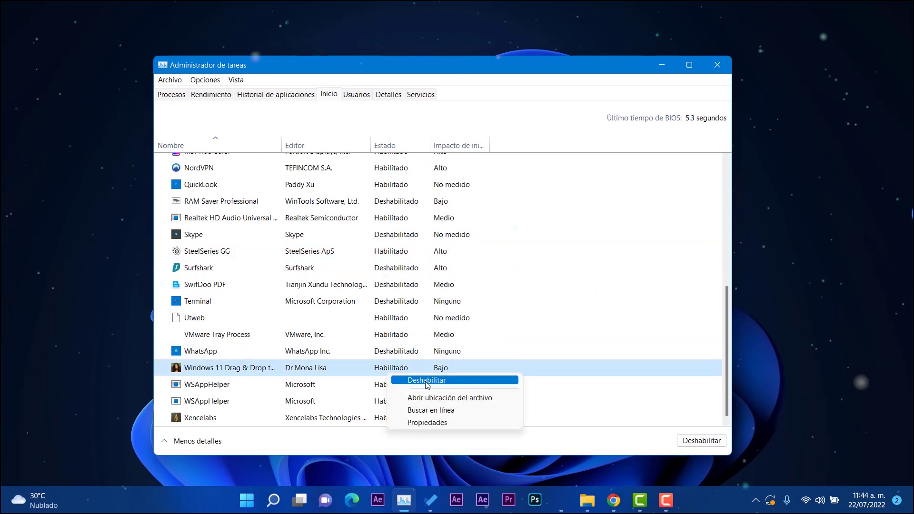
pyautogui.click(386, 385)
pyautogui.click(390, 417)
pyautogui.rightClick(398, 417)
pyautogui.click(429, 426)
pyautogui.click(401, 401)
pyautogui.rightClick(403, 400)
pyautogui.click(419, 407)
pyautogui.rightClick(398, 384)
pyautogui.click(418, 384)
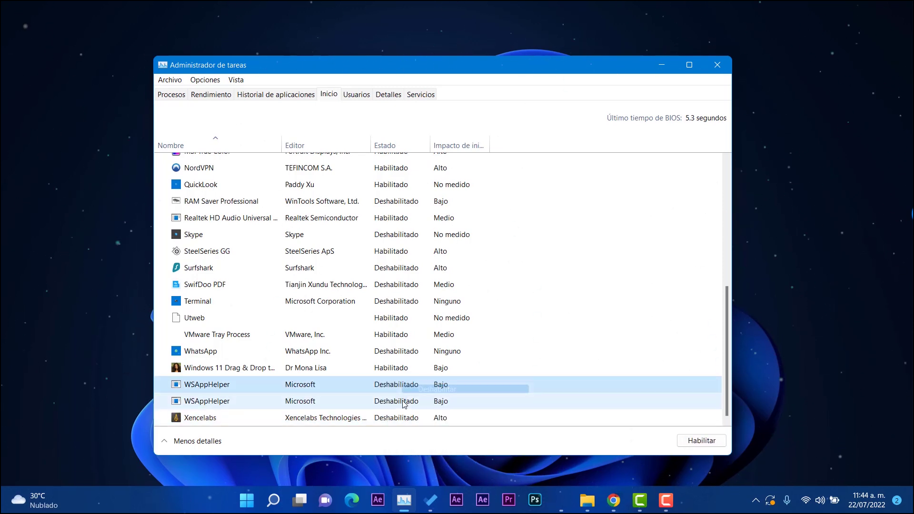
# - Review the states of the startup programs and close Task Manager
pyautogui.scroll(5, 389, 373)
pyautogui.scroll(3, 389, 374)
pyautogui.scroll(-1, 533, 245)
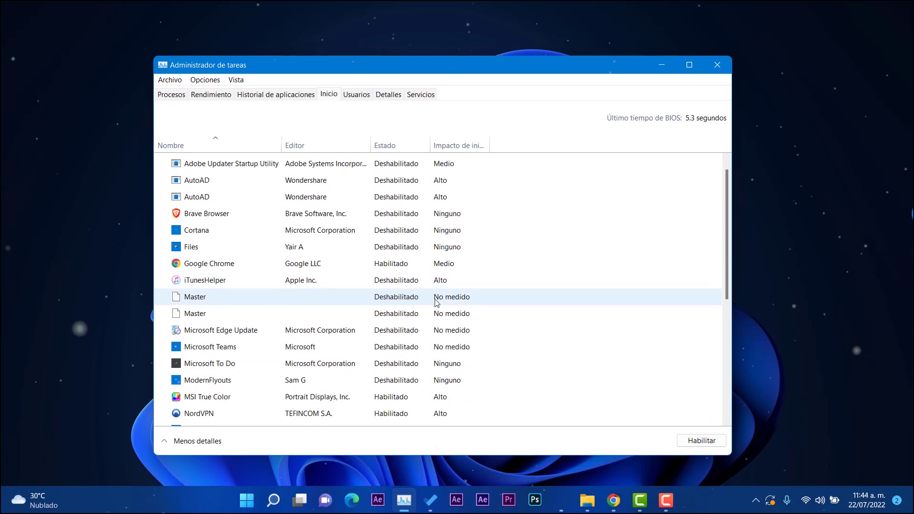
pyautogui.click(718, 67)
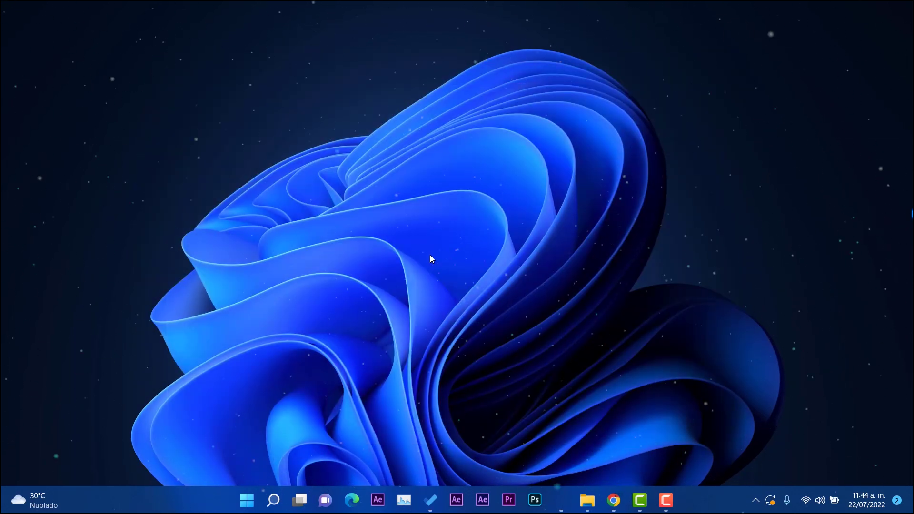
# - Run msconfig and open the advanced boot options of the Windows 11 installation
pyautogui.press('super+r')
pyautogui.write('ms')
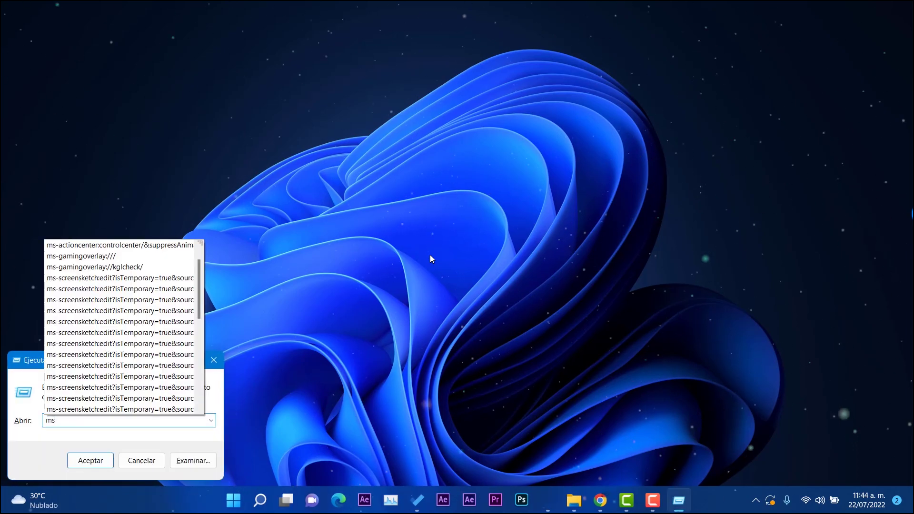
pyautogui.write('config')
pyautogui.press('Return')
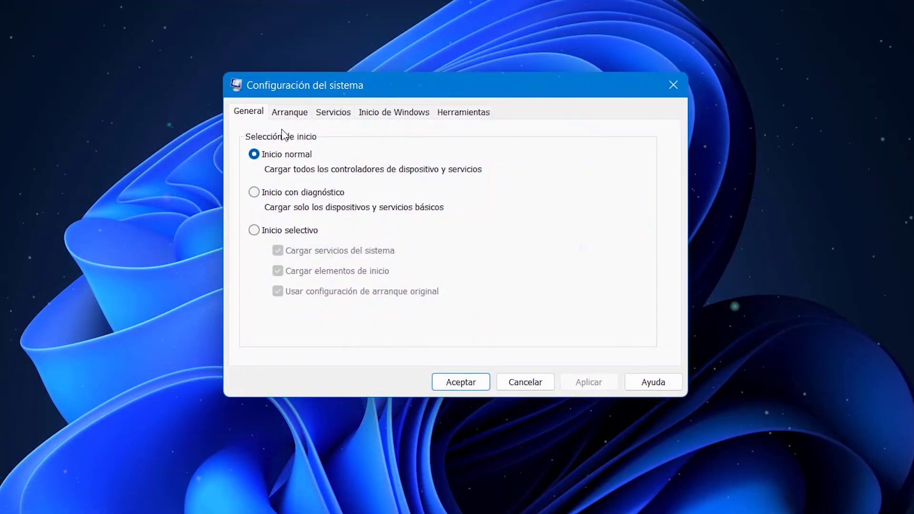
pyautogui.click(290, 113)
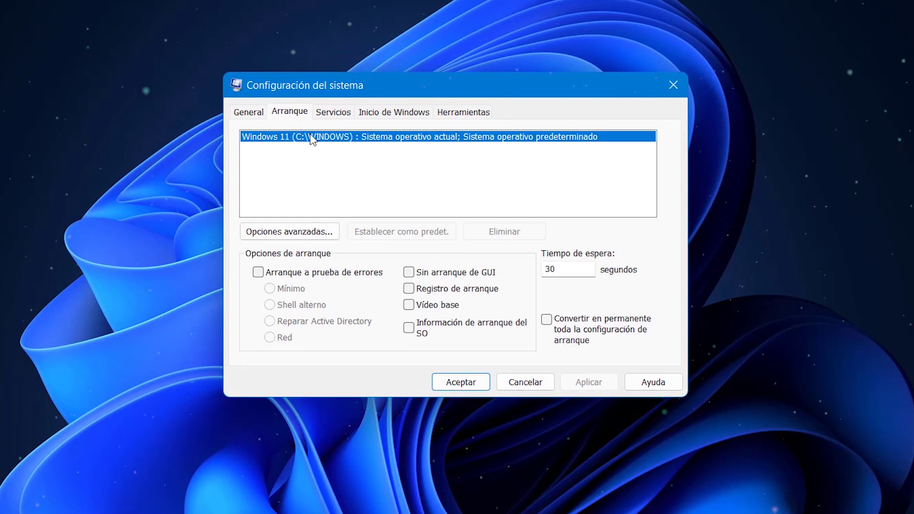
pyautogui.click(301, 233)
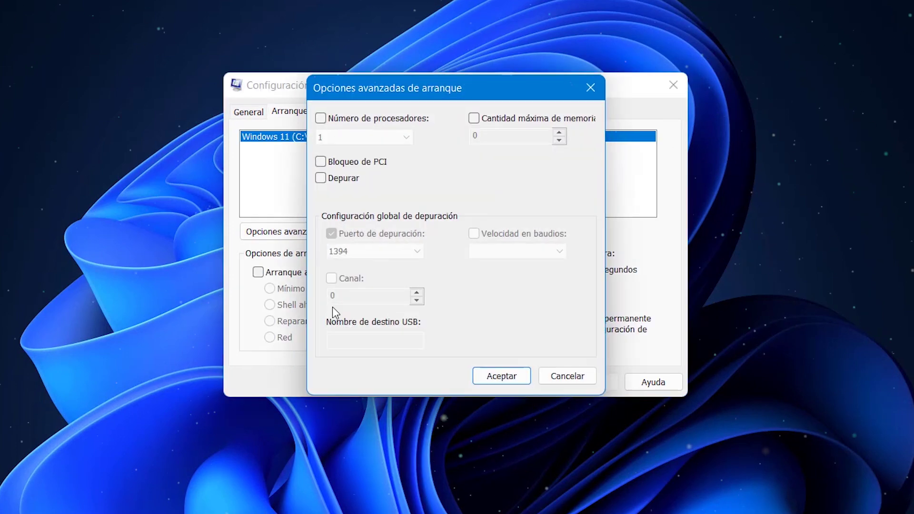
# - Enable the number of processors and maximum memory boot options, with the maximum memory at 32768
pyautogui.click(373, 122)
pyautogui.click(473, 120)
pyautogui.click(522, 139)
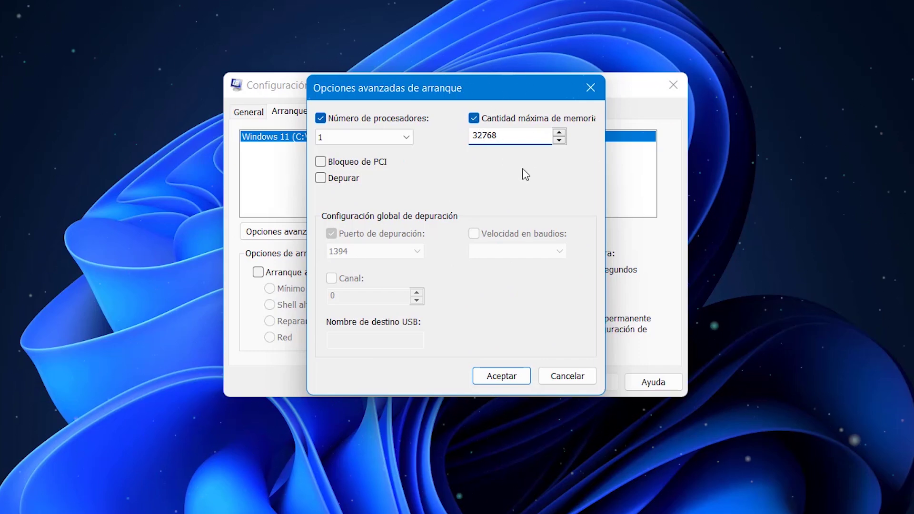
pyautogui.doubleClick(479, 138)
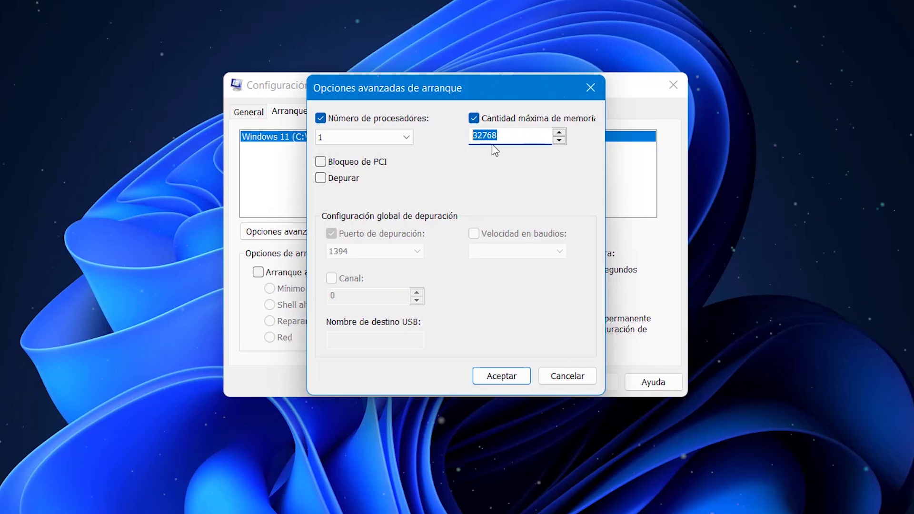
# - Examine the processor counts available for booting
pyautogui.click(389, 135)
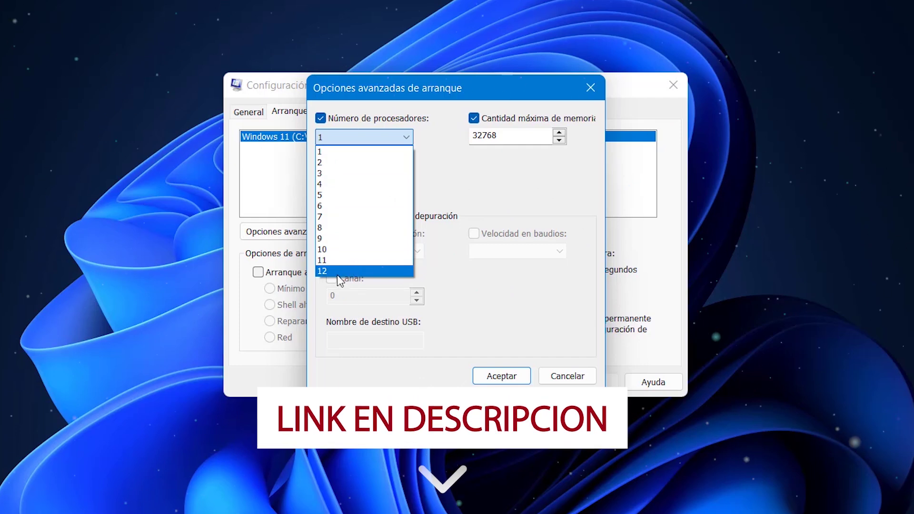
pyautogui.click(373, 129)
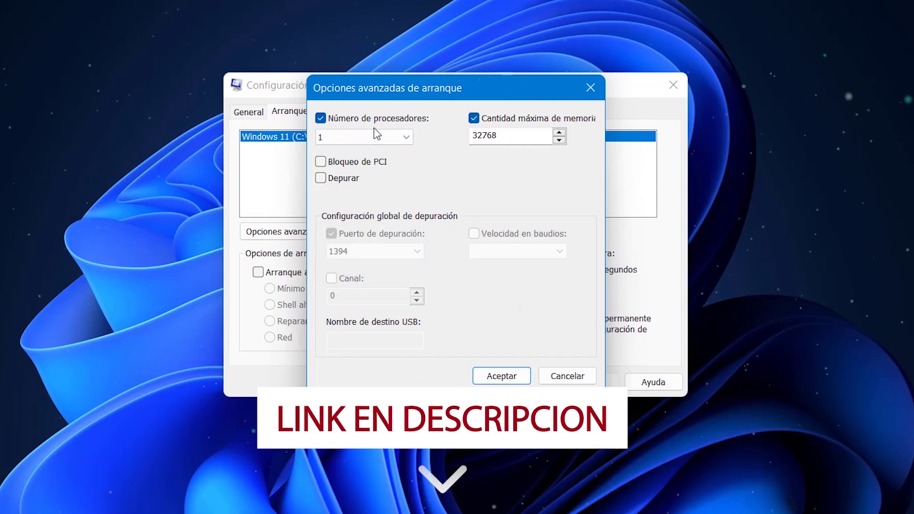
pyautogui.click(374, 130)
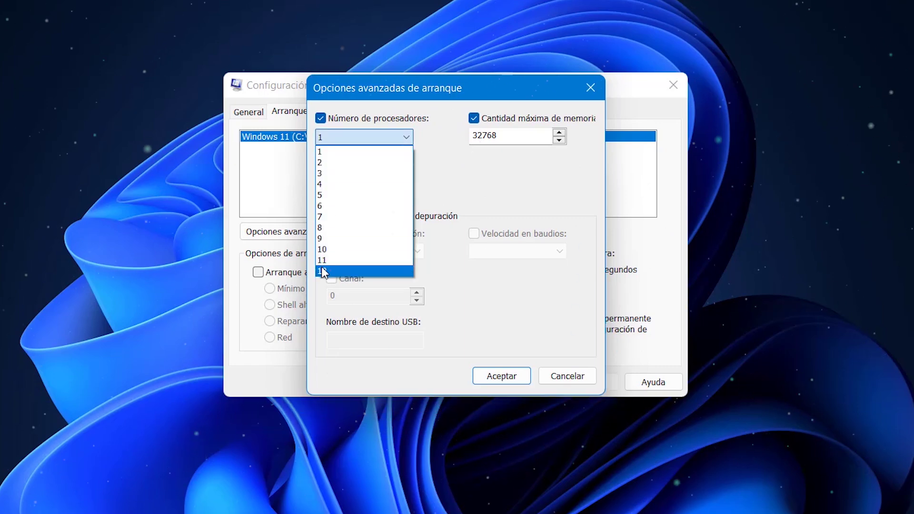
pyautogui.click(376, 136)
pyautogui.click(377, 134)
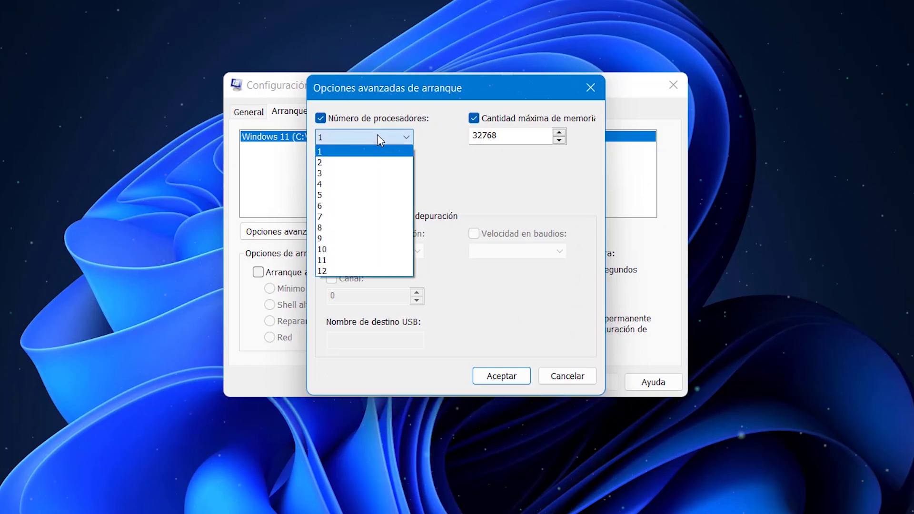
pyautogui.click(491, 190)
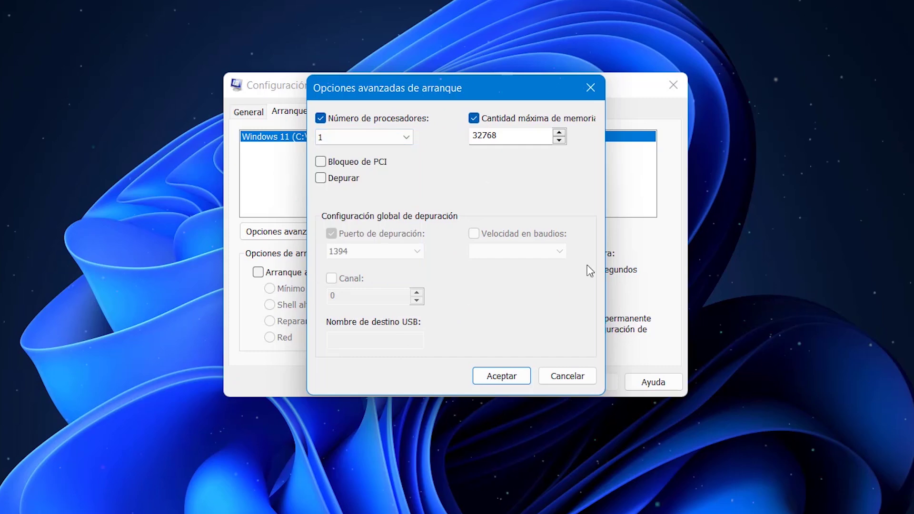
# - Accept the advanced boot options and the system configuration, and exit without restarting the computer
pyautogui.click(505, 376)
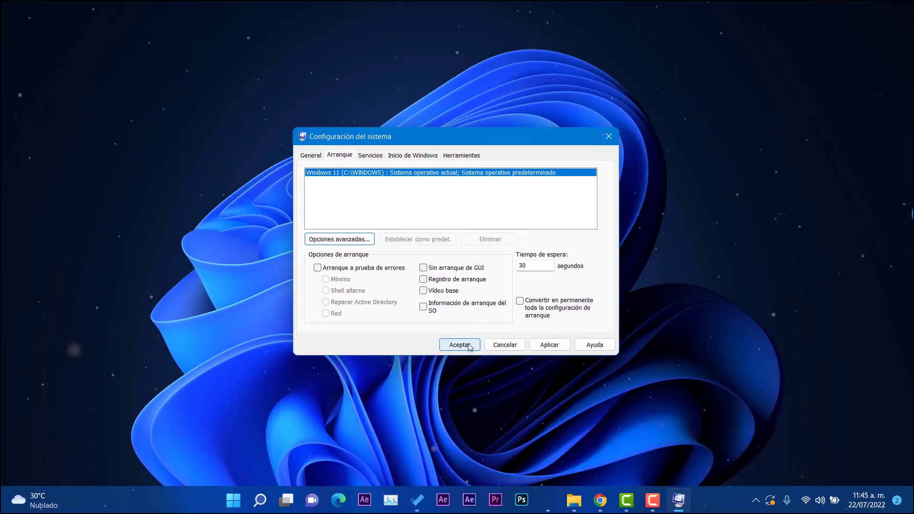
pyautogui.click(469, 345)
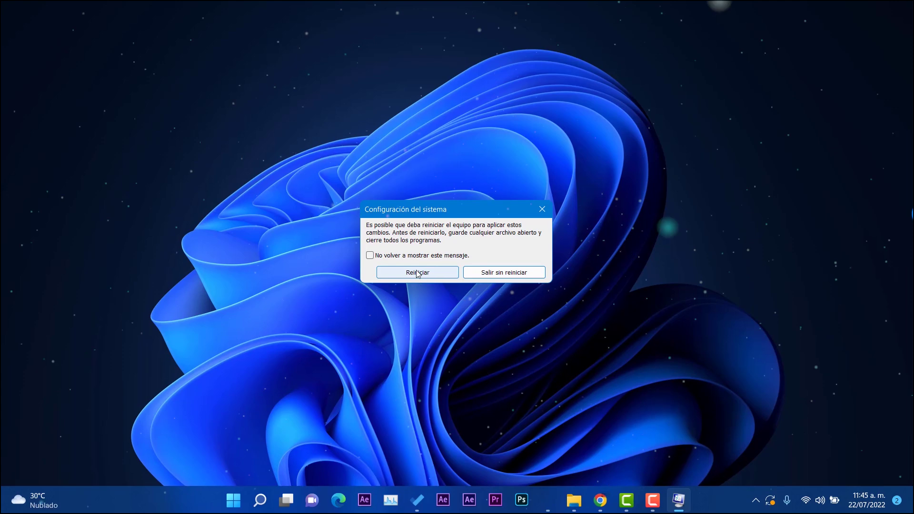
pyautogui.click(511, 273)
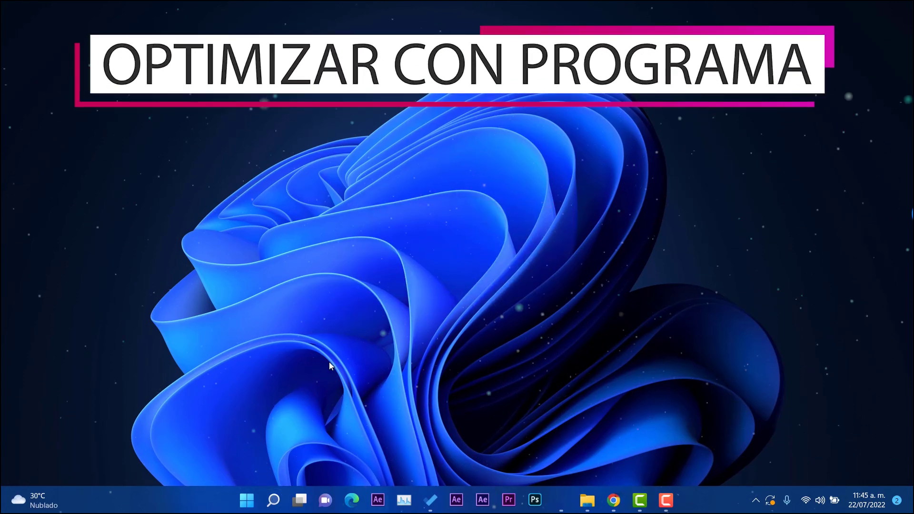
# - Search Windows for "wise", open Wise Care 365 and reposition its window on the desktop
pyautogui.click(275, 501)
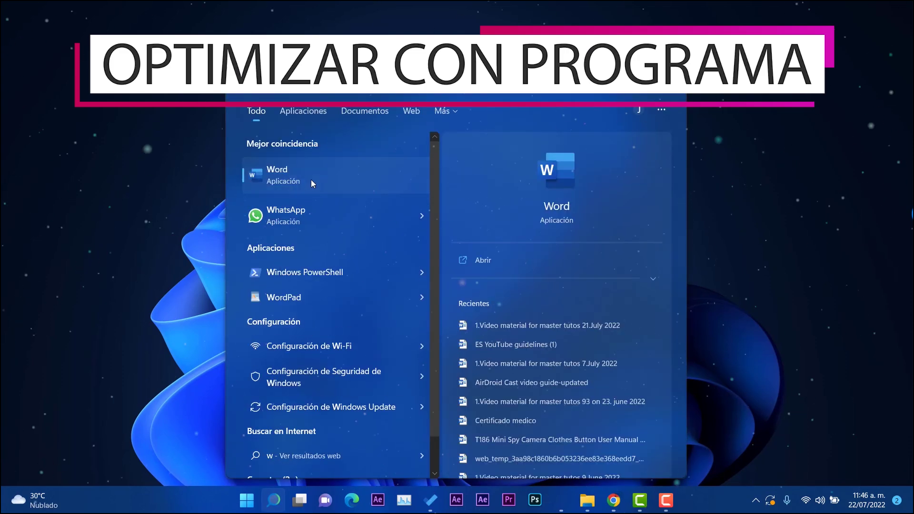
pyautogui.write('wise')
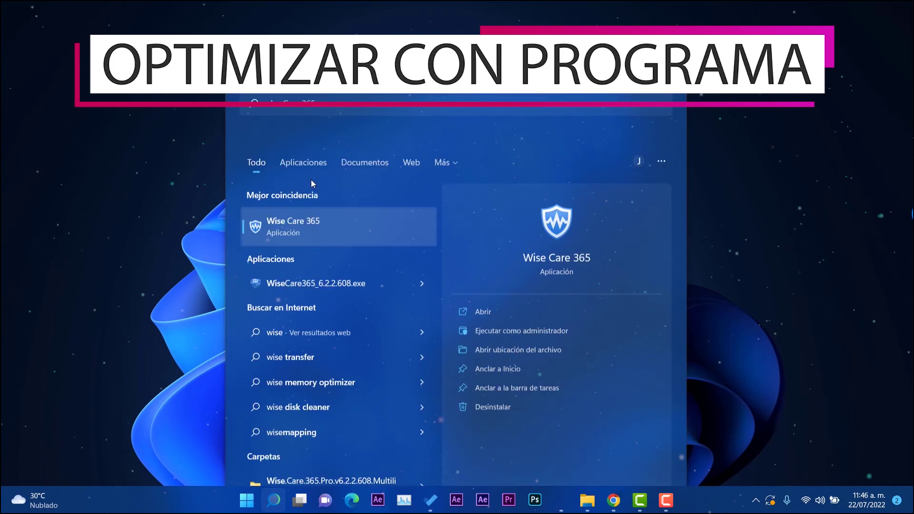
pyautogui.click(310, 178)
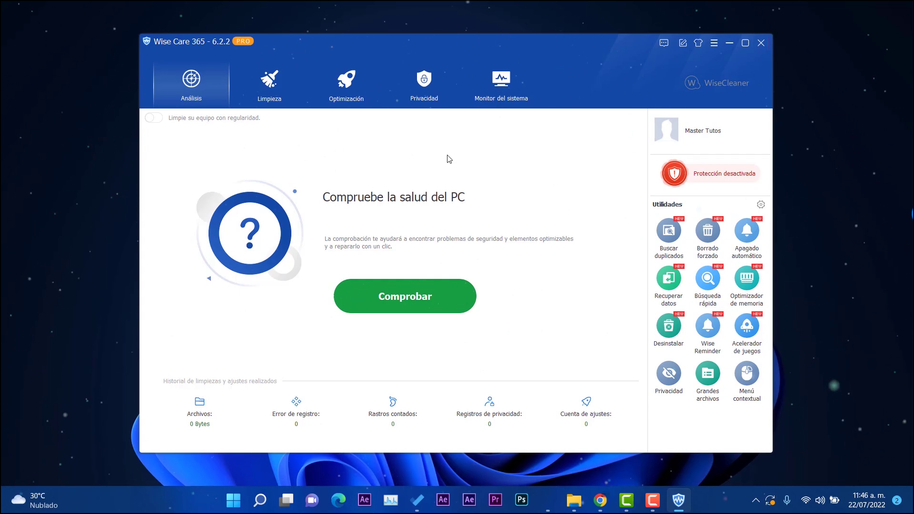
pyautogui.moveTo(518, 43); pyautogui.dragTo(509, 49)
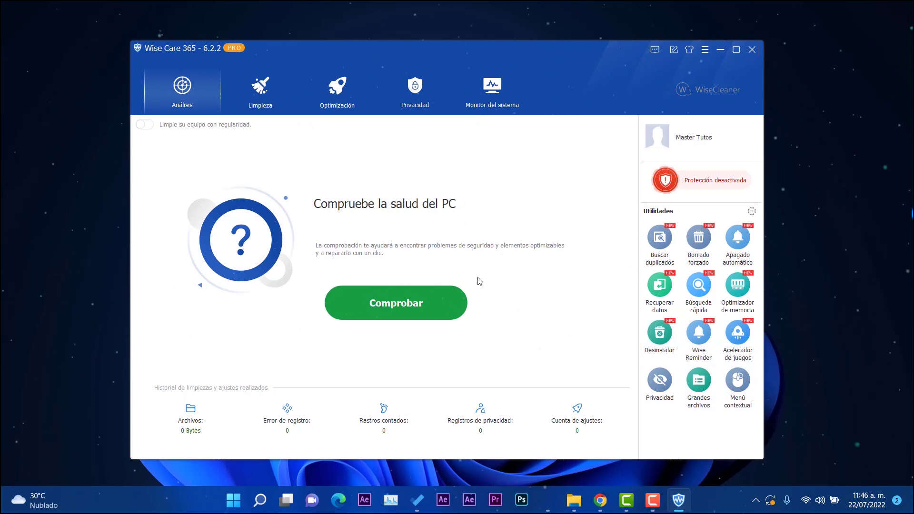
# - Look through the cleaning, optimization, privacy and system monitor sections
pyautogui.click(292, 95)
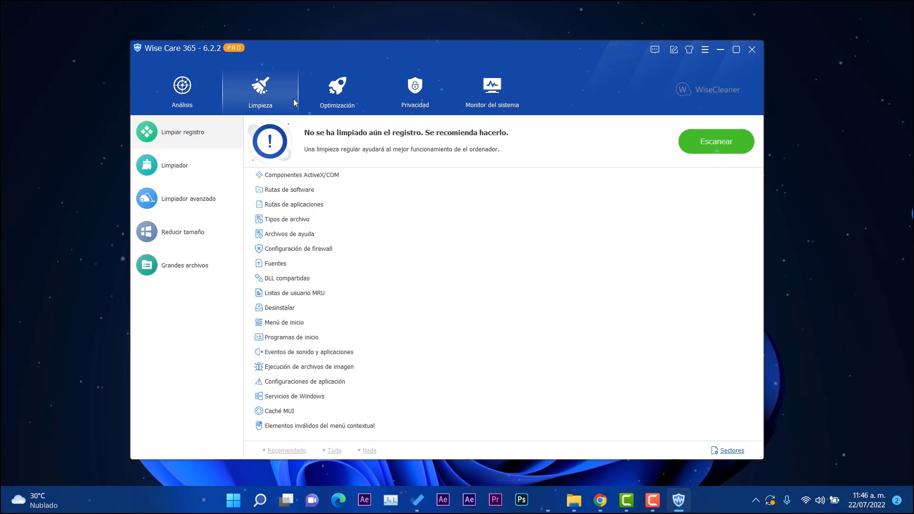
pyautogui.click(337, 92)
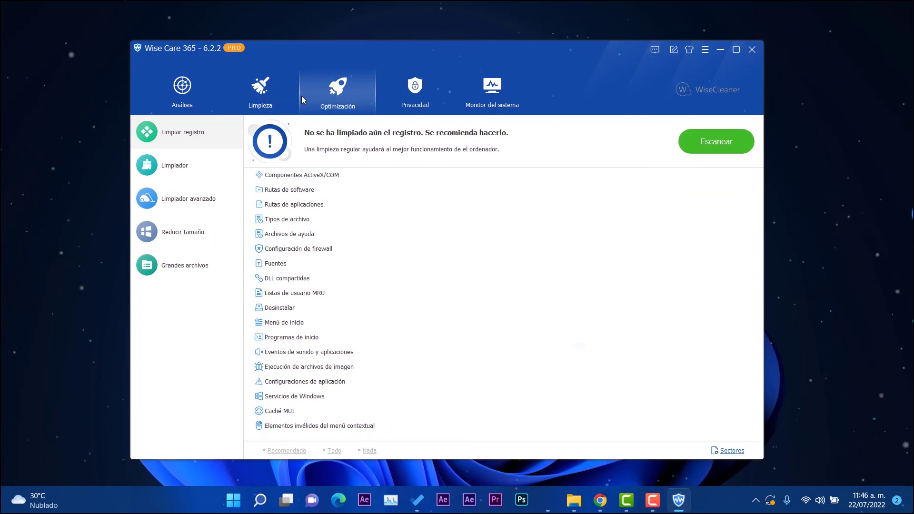
pyautogui.click(415, 96)
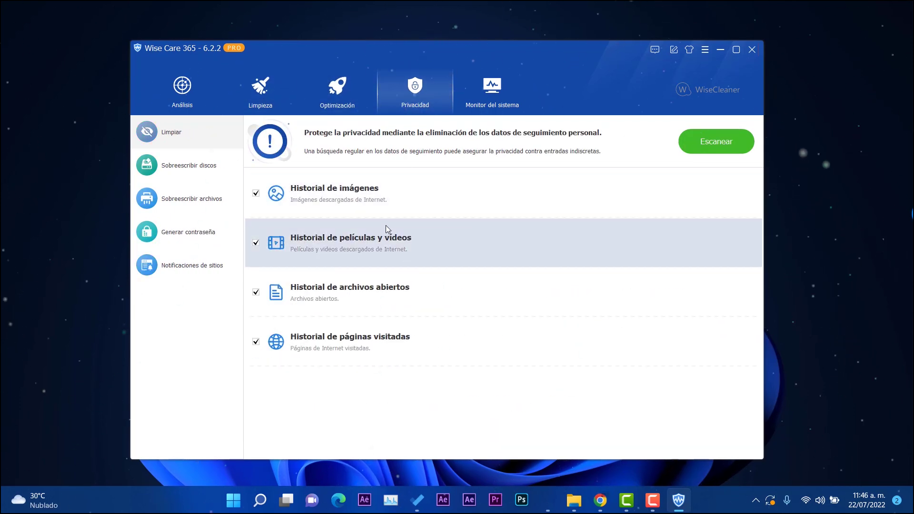
pyautogui.click(493, 91)
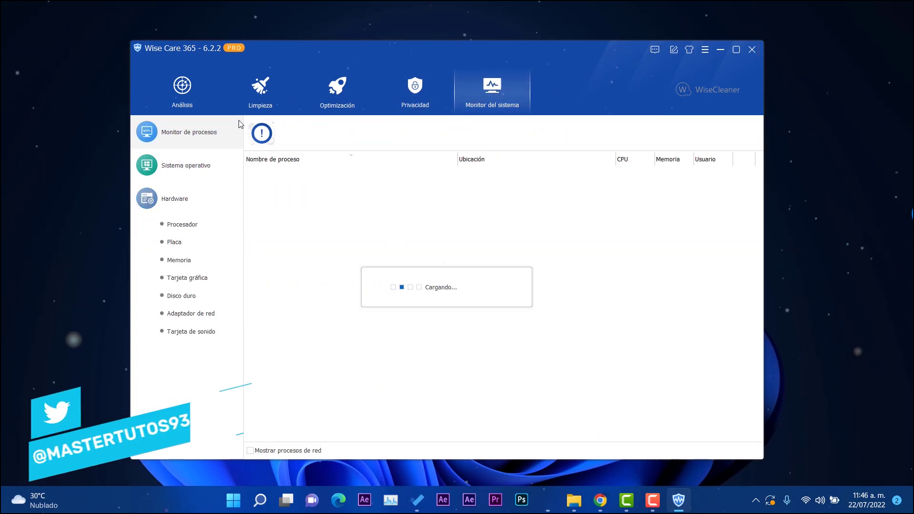
# - Run the PC health check and expand the useless files category in its results
pyautogui.click(190, 90)
pyautogui.click(414, 305)
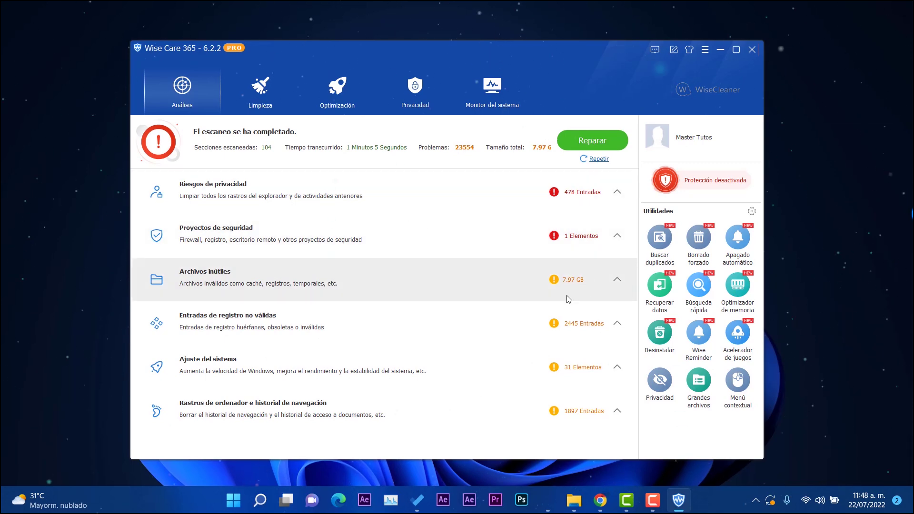
pyautogui.click(618, 281)
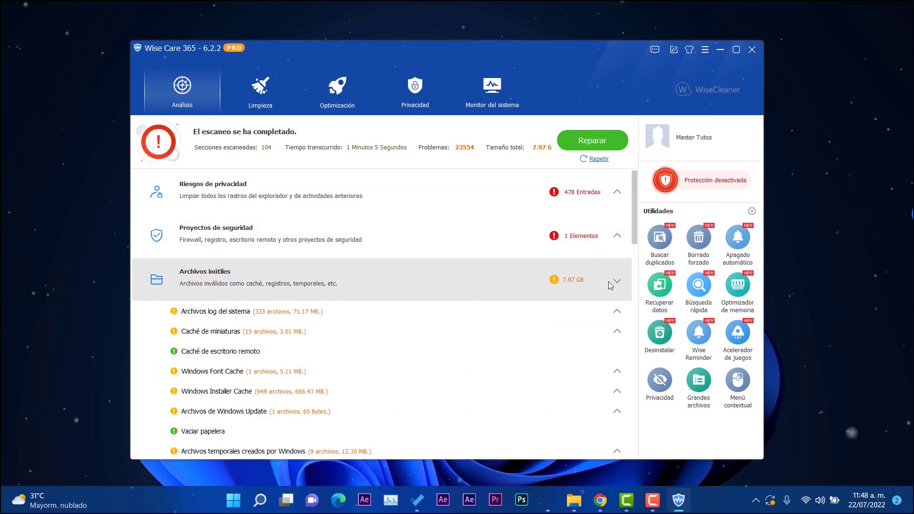
# - Examine the caches, temporary files, memory dumps and application leftovers listed under useless files
pyautogui.scroll(-10, 373, 288)
pyautogui.scroll(5, 214, 206)
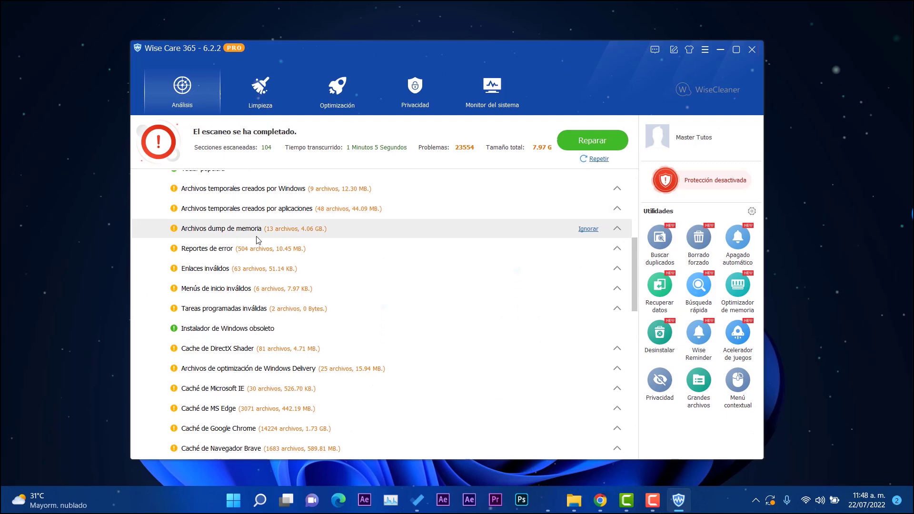
pyautogui.scroll(-3, 258, 247)
pyautogui.scroll(-10, 257, 246)
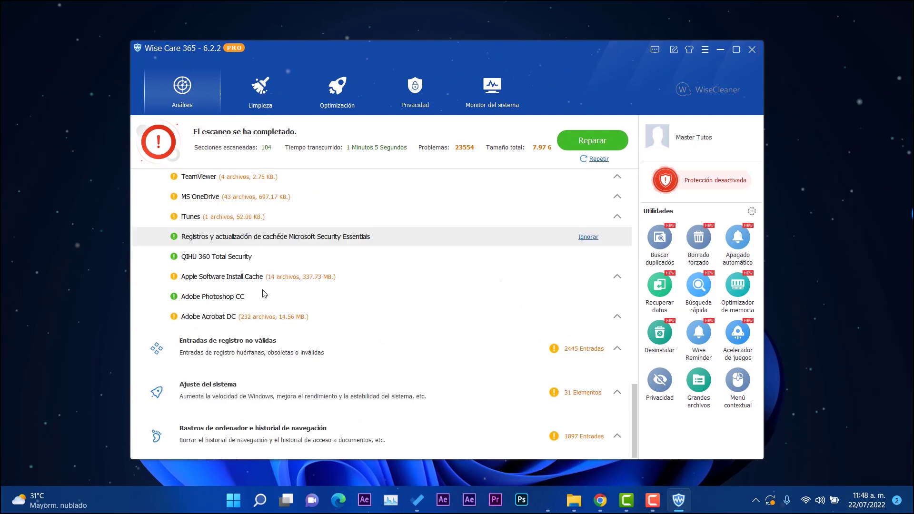
pyautogui.scroll(3, 247, 230)
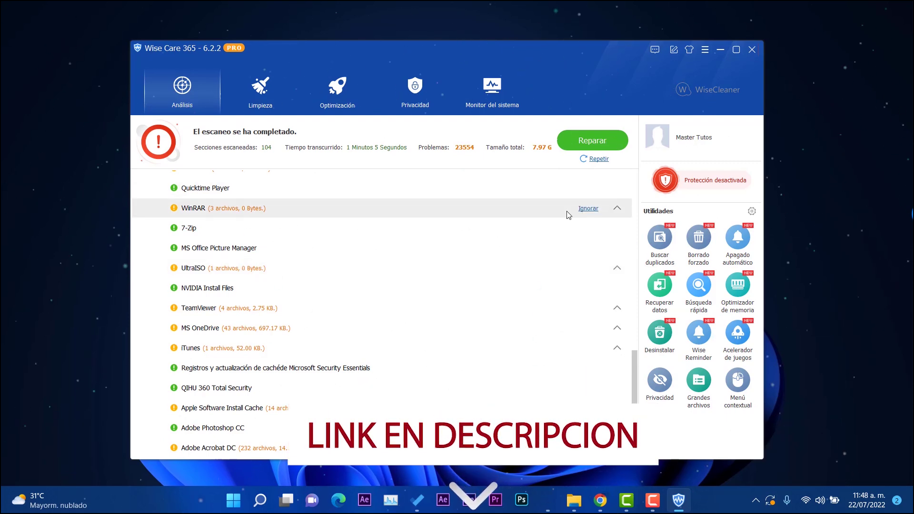
pyautogui.scroll(-3, 291, 286)
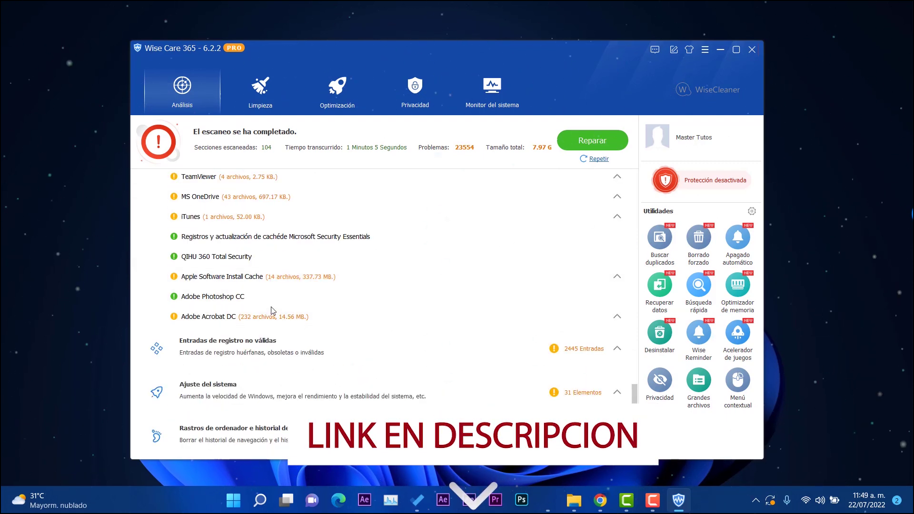
pyautogui.scroll(15, 272, 317)
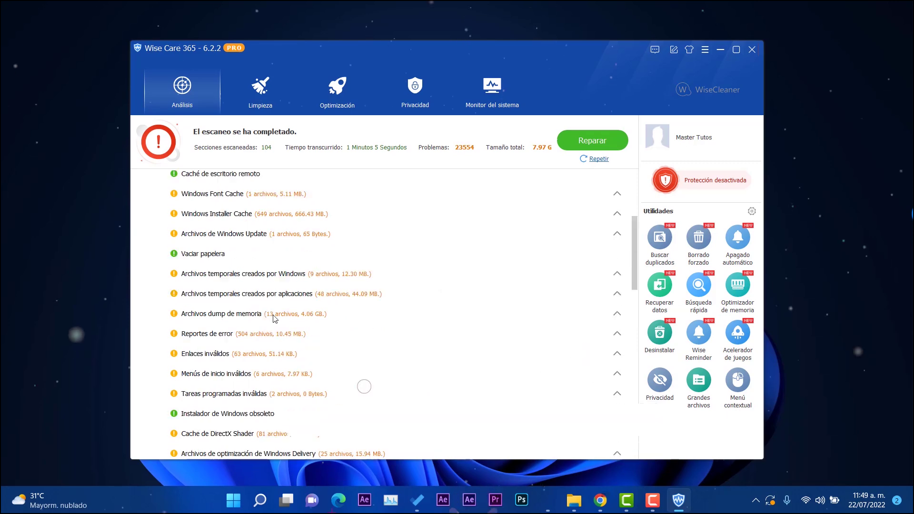
pyautogui.scroll(-15, 391, 324)
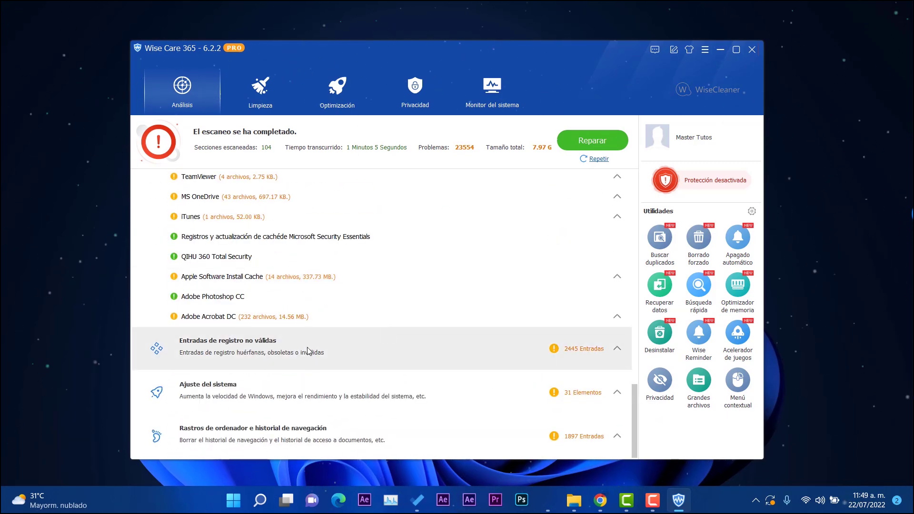
# - Start a registry scan in the cleaning section
pyautogui.click(261, 91)
pyautogui.click(731, 147)
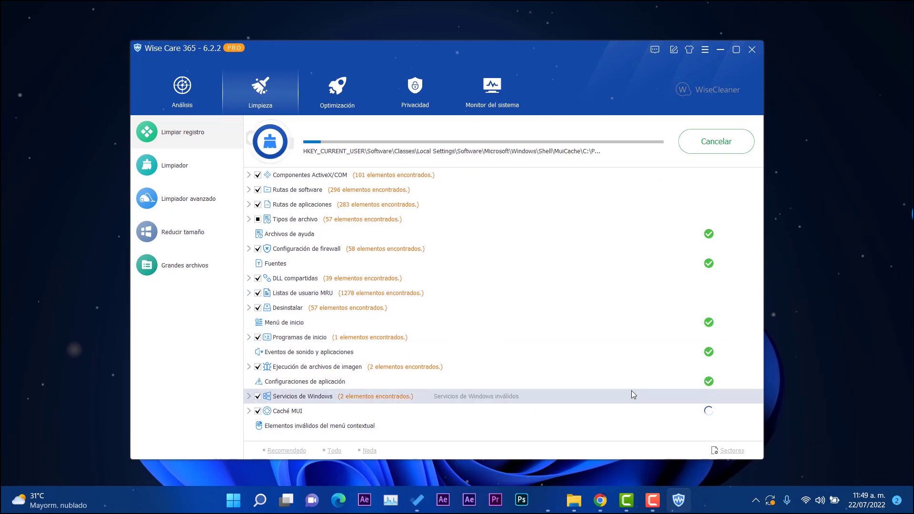
# - Review the suggested system optimizations down to the SSD group and the history categories of the privacy cleaner
pyautogui.click(344, 90)
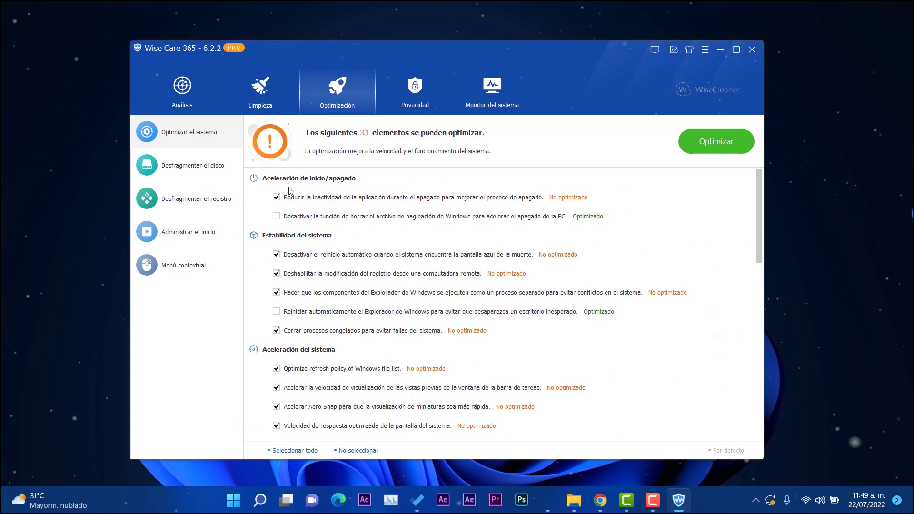
pyautogui.scroll(-10, 321, 193)
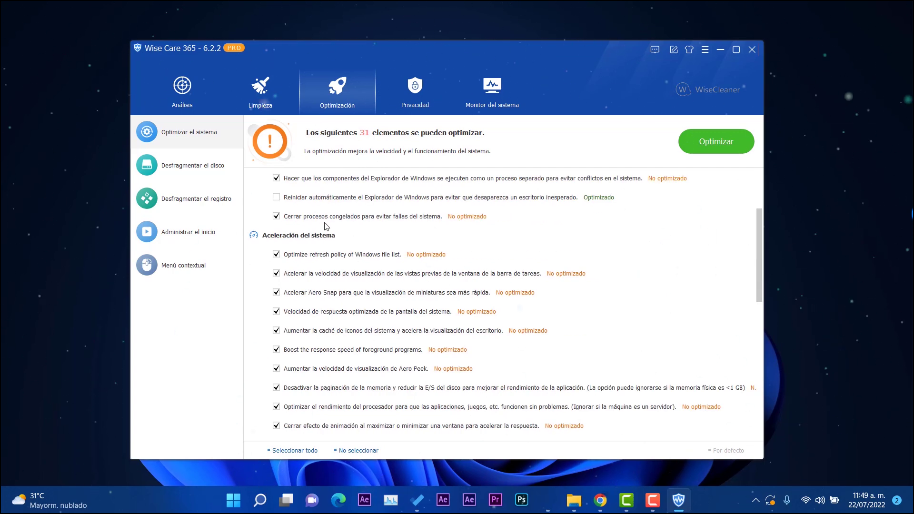
pyautogui.scroll(-5, 332, 251)
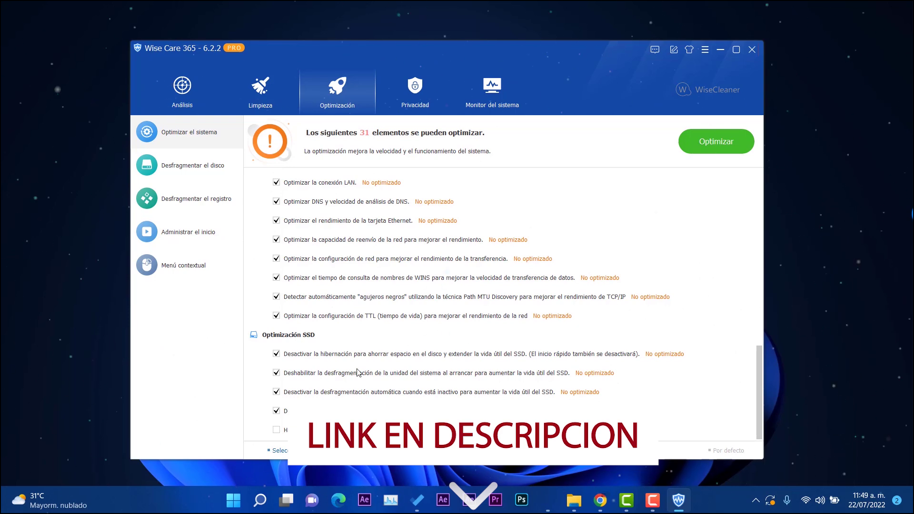
pyautogui.click(399, 96)
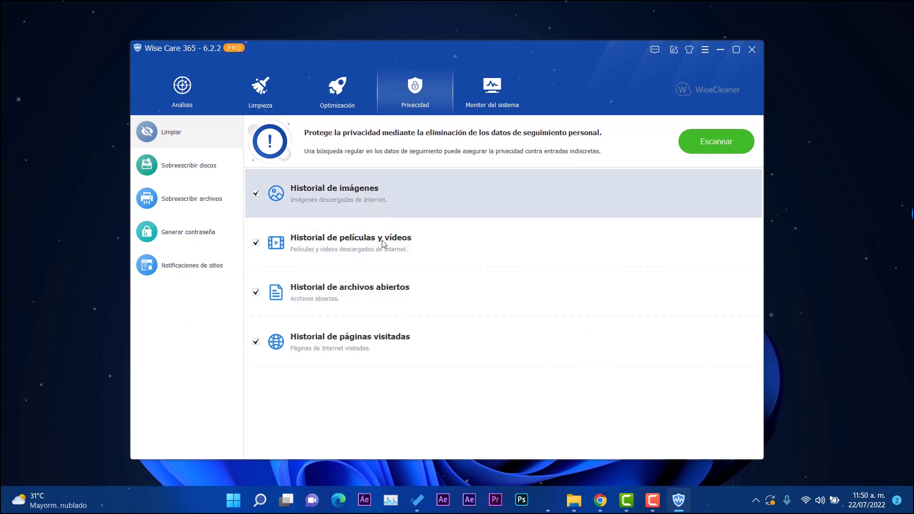
# - Examine the full list of running processes in the system monitor
pyautogui.click(490, 91)
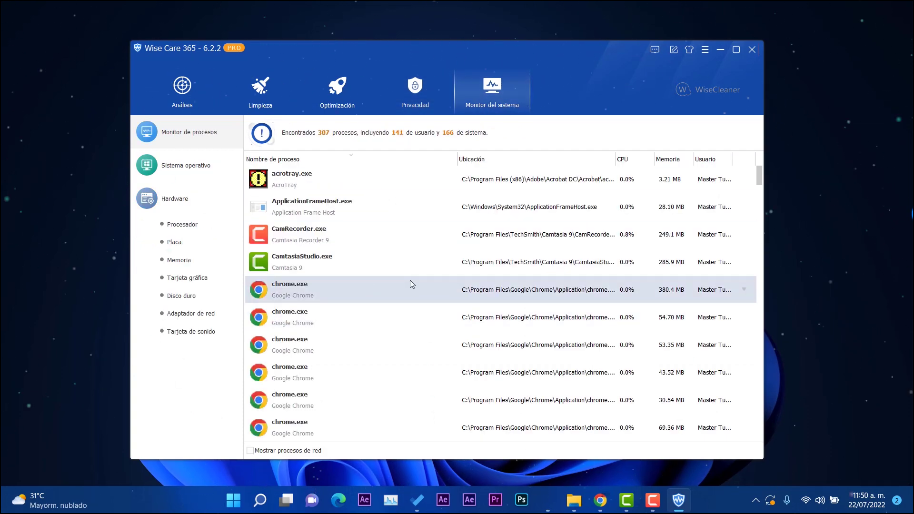
pyautogui.scroll(-8, 324, 238)
pyautogui.scroll(-20, 318, 251)
pyautogui.scroll(-20, 324, 250)
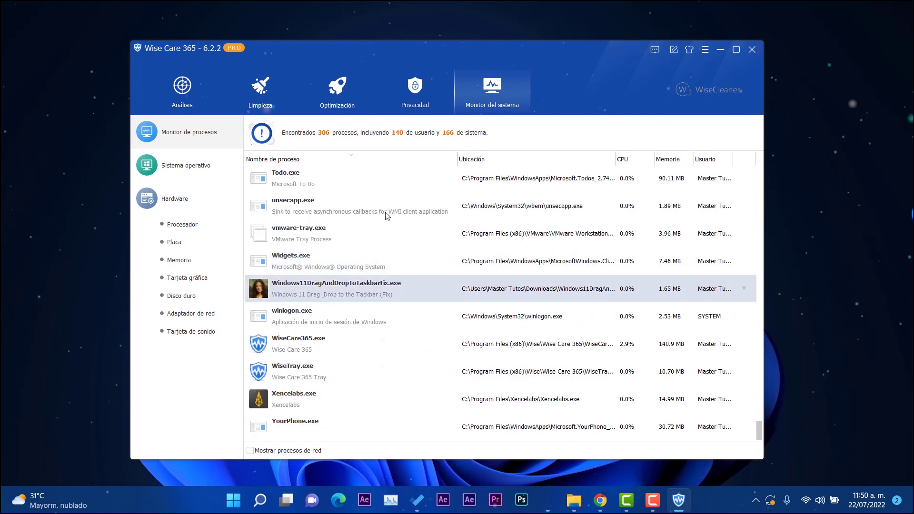
pyautogui.scroll(20, 429, 285)
pyautogui.scroll(20, 681, 302)
pyautogui.scroll(5, 662, 278)
pyautogui.scroll(5, 645, 290)
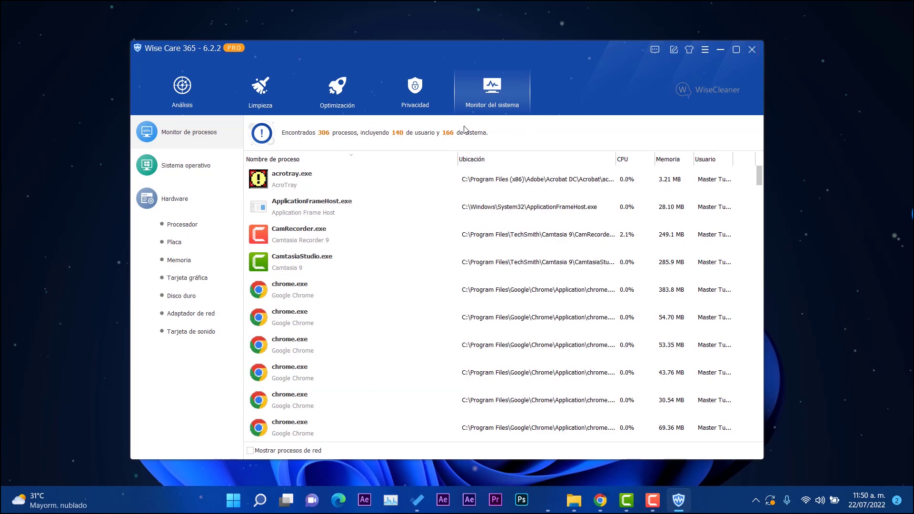
# - Deselect the optimizations for shutdown app inactivity, blue-screen automatic restart, SSD hibernation and system drive defragmentation at boot
pyautogui.click(368, 86)
pyautogui.scroll(15, 516, 259)
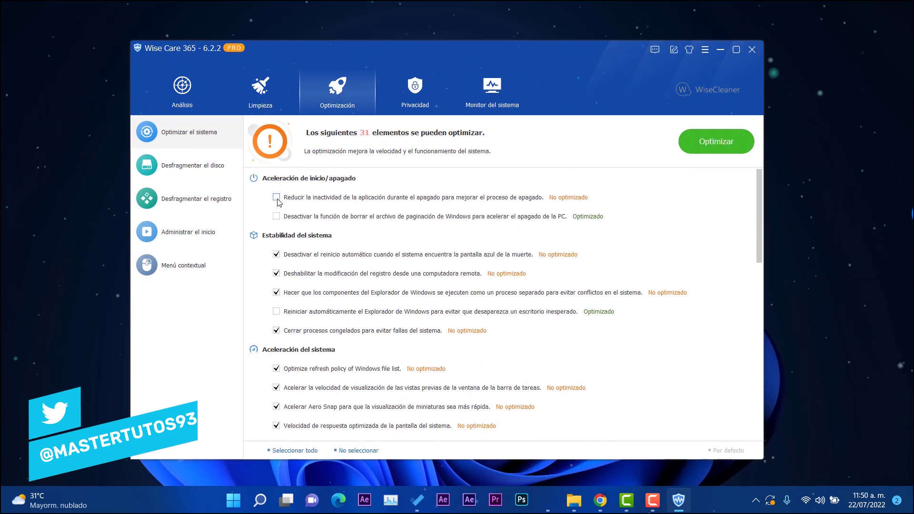
pyautogui.click(276, 198)
pyautogui.scroll(-15, 287, 235)
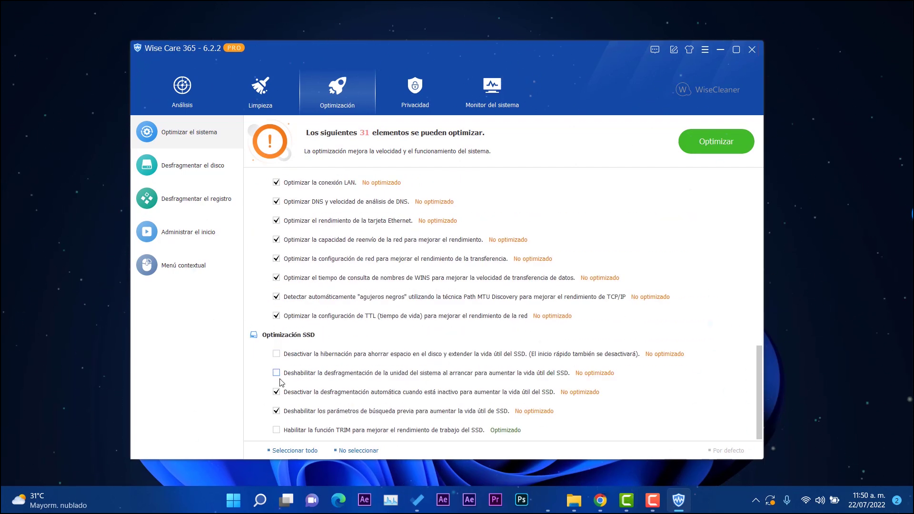
pyautogui.scroll(15, 318, 357)
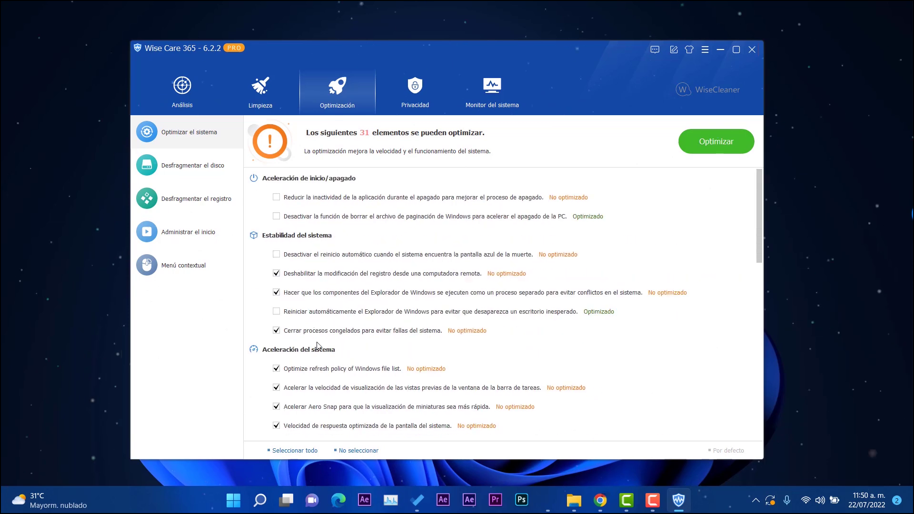
# - Revisit the cleaning, optimization and privacy sections and close Wise Care 365
pyautogui.click(260, 93)
pyautogui.click(335, 93)
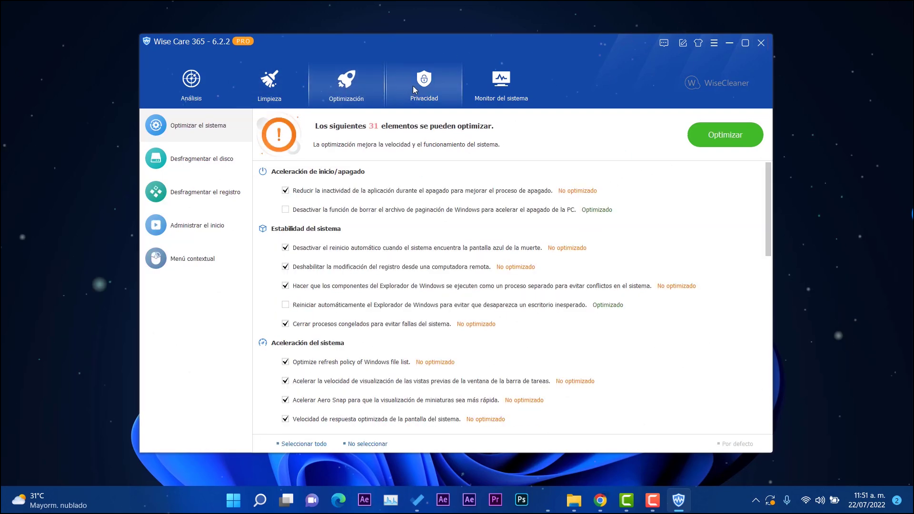
pyautogui.click(418, 88)
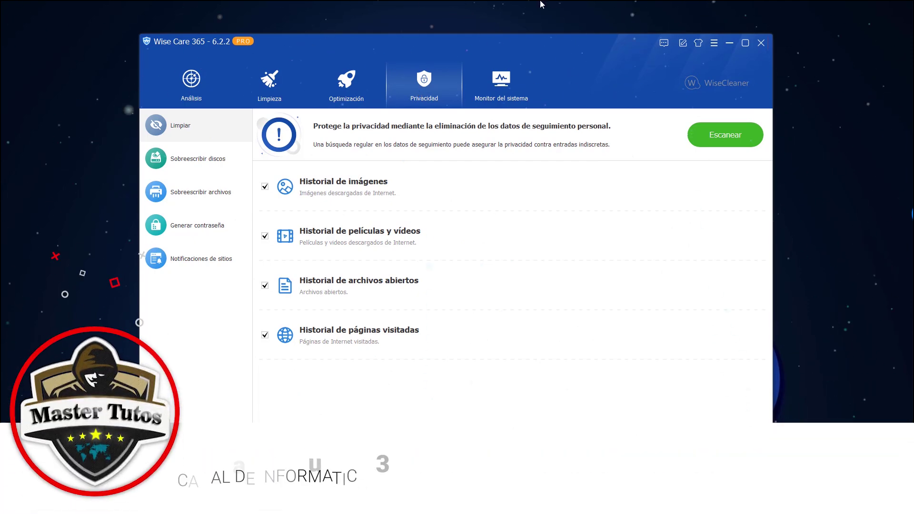
pyautogui.click(760, 43)
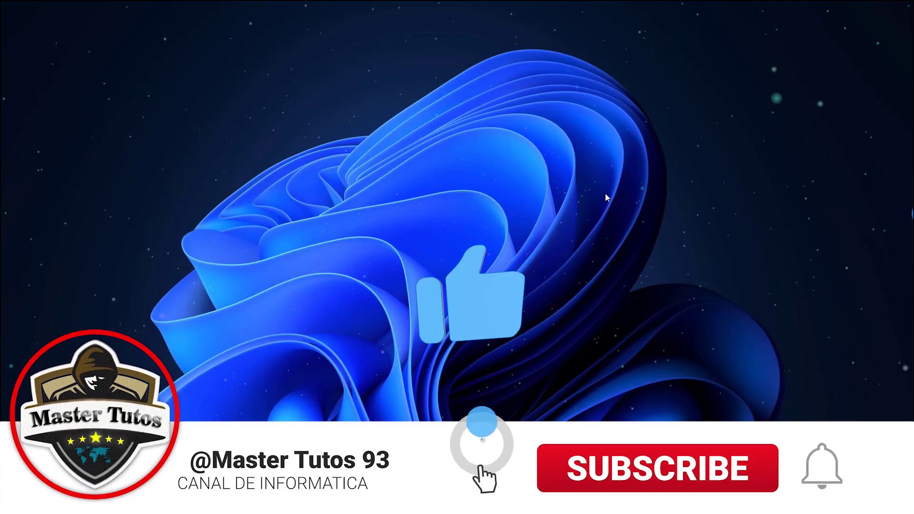